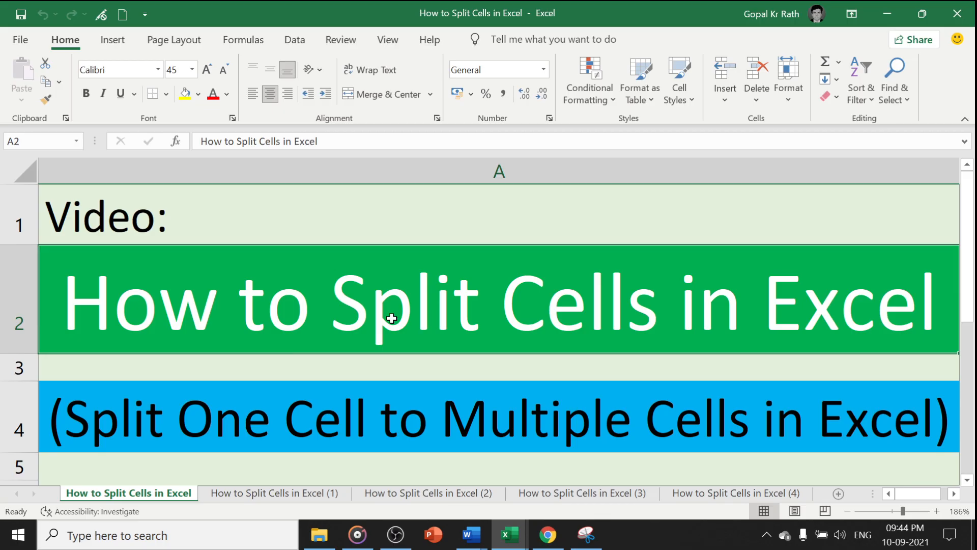
# - On sheet "How to Split Cells in Excel (1)", set up Text to Columns for A1:A6 as delimited data, adding Space as a delimiter
pyautogui.click(267, 493)
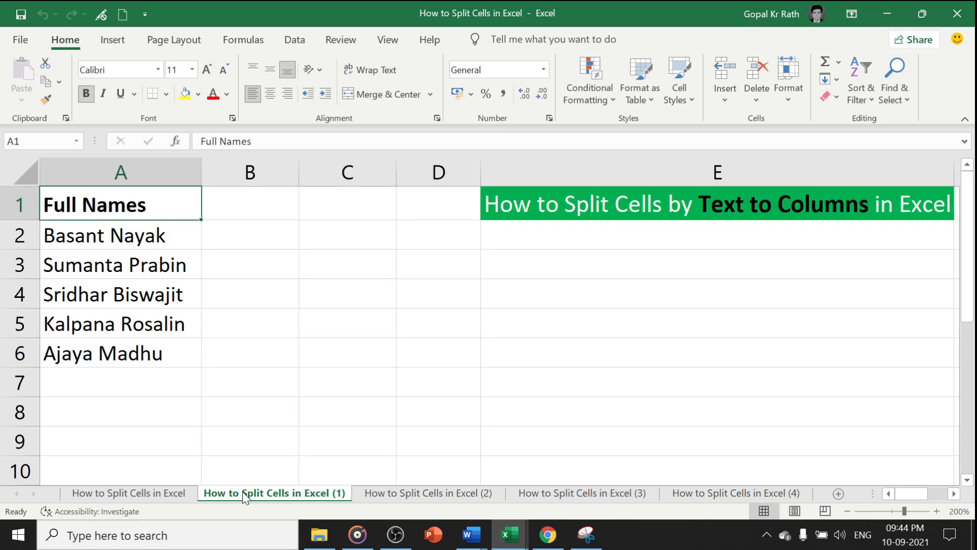
pyautogui.click(574, 208)
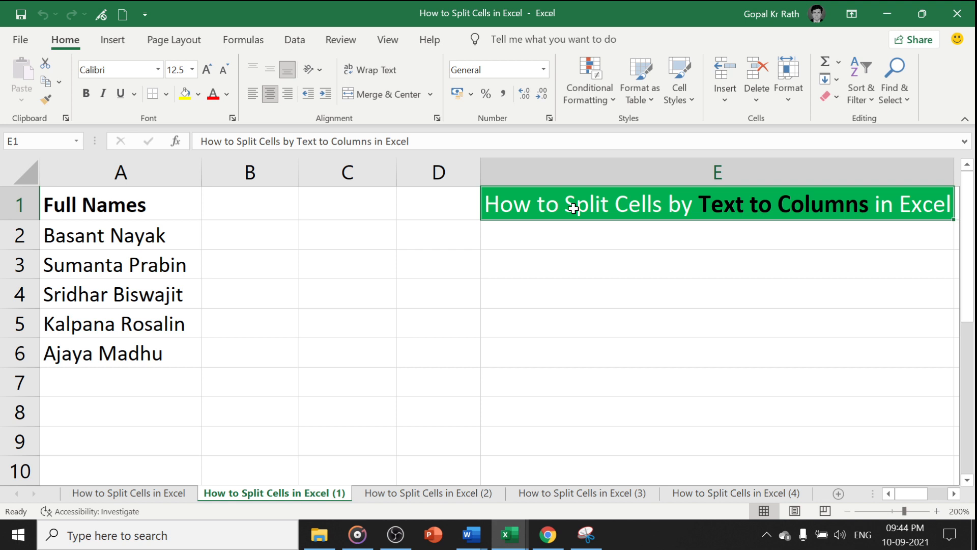
pyautogui.click(191, 320)
pyautogui.moveTo(145, 206); pyautogui.dragTo(132, 356)
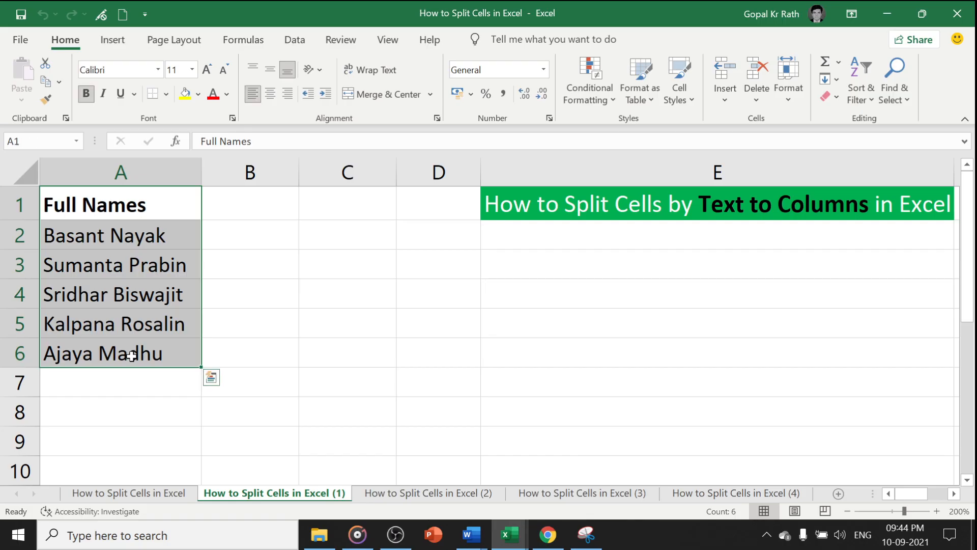
pyautogui.click(295, 40)
pyautogui.click(581, 90)
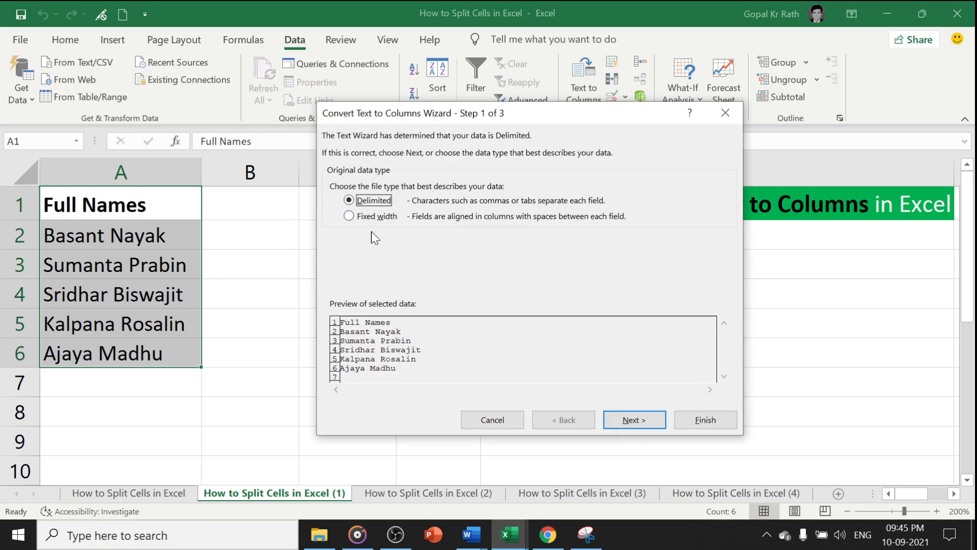
pyautogui.click(632, 426)
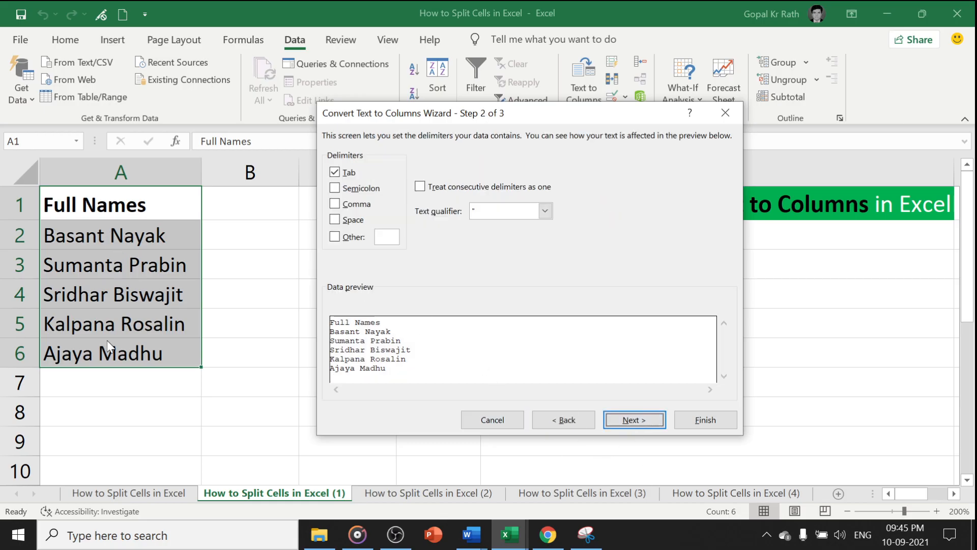
pyautogui.click(346, 220)
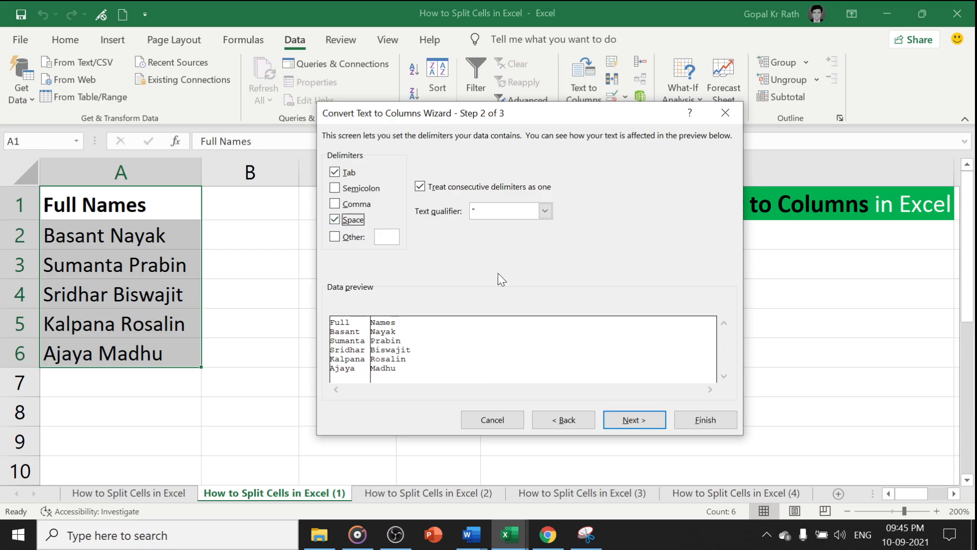
pyautogui.click(636, 426)
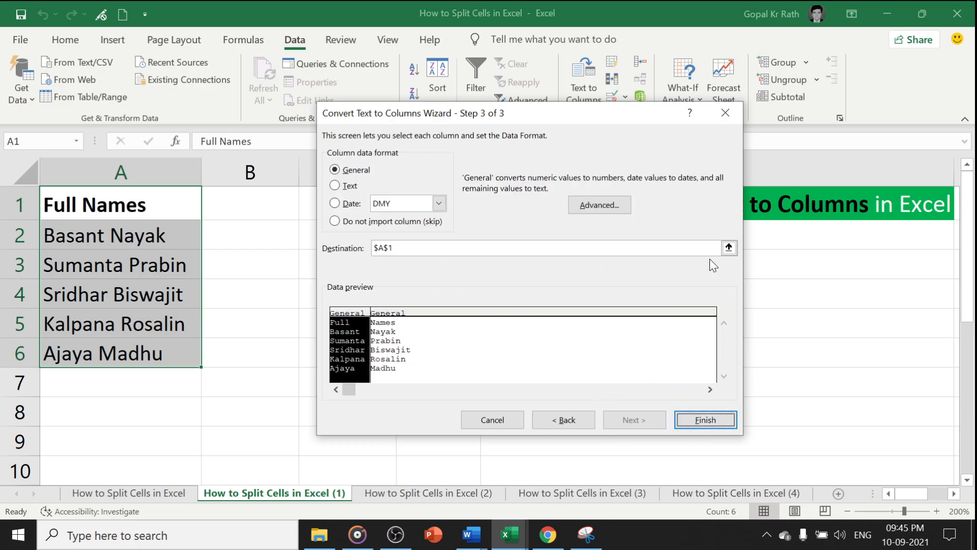
# - Set the destination of the split data to cell B1 and complete the Text to Columns conversion
pyautogui.click(729, 247)
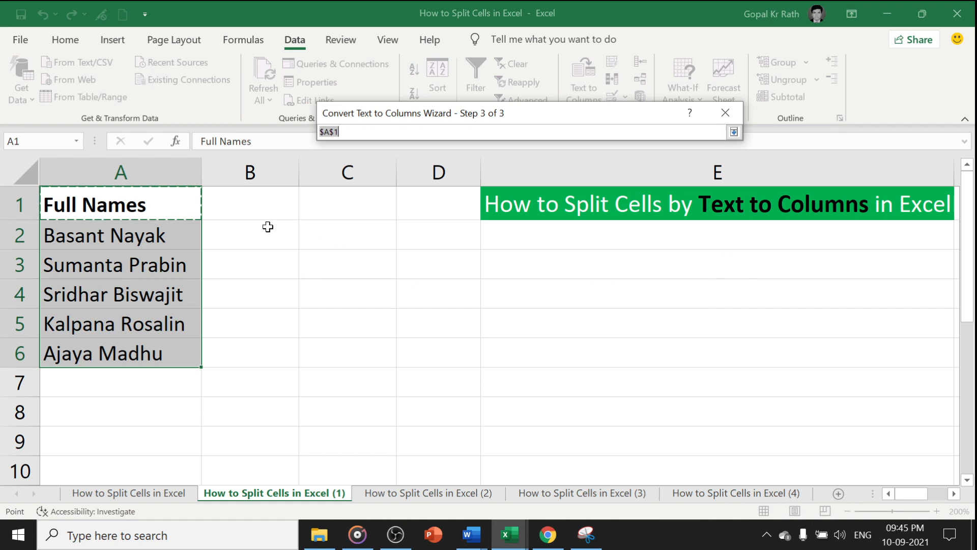
pyautogui.click(260, 207)
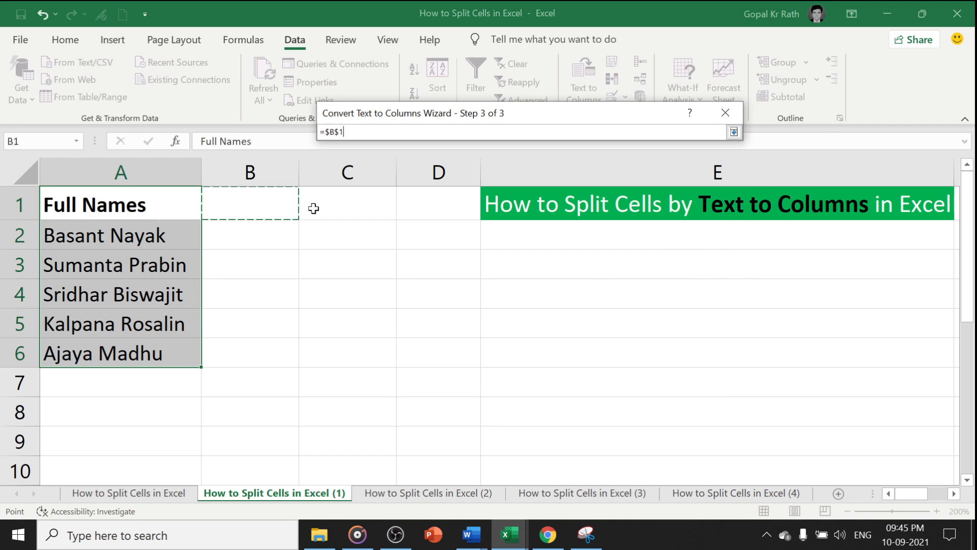
pyautogui.click(735, 133)
pyautogui.click(687, 418)
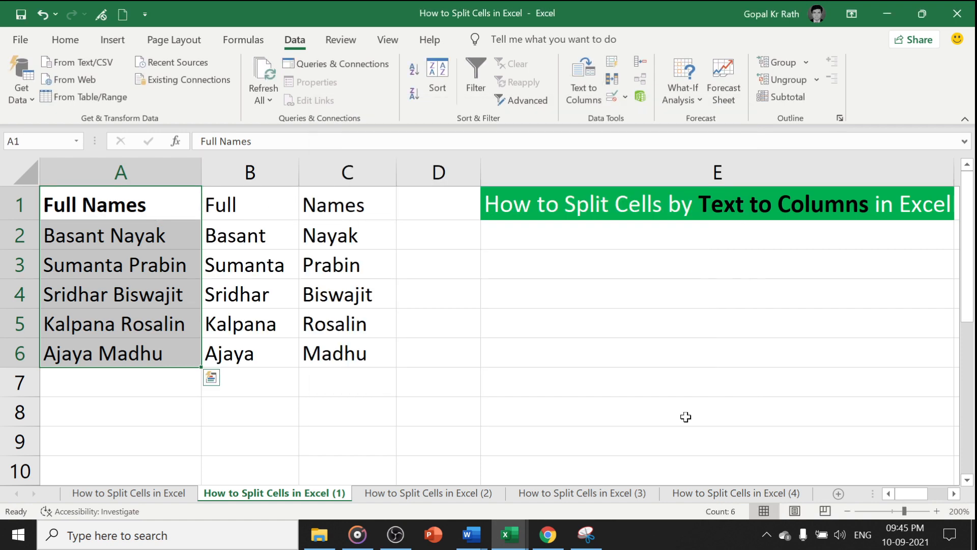
pyautogui.click(275, 307)
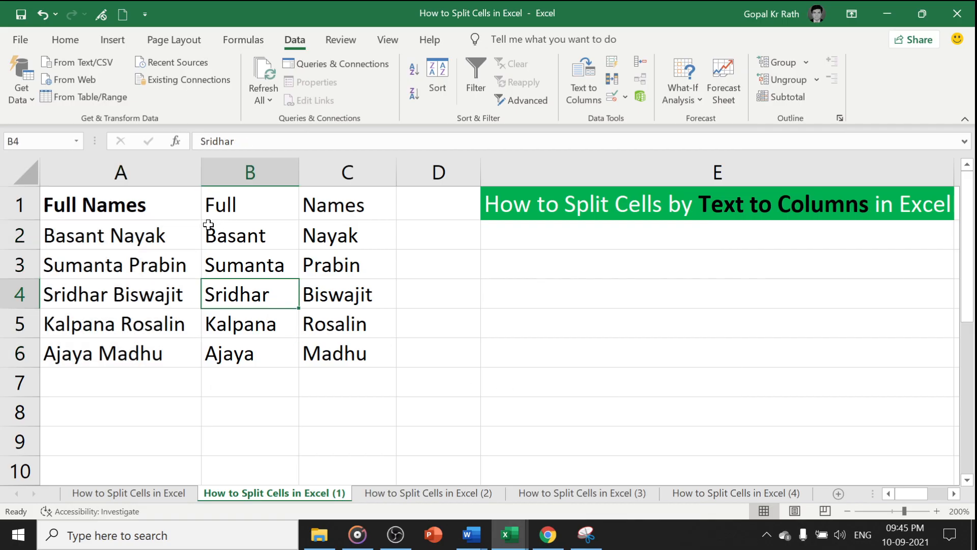
pyautogui.moveTo(236, 208); pyautogui.dragTo(363, 354)
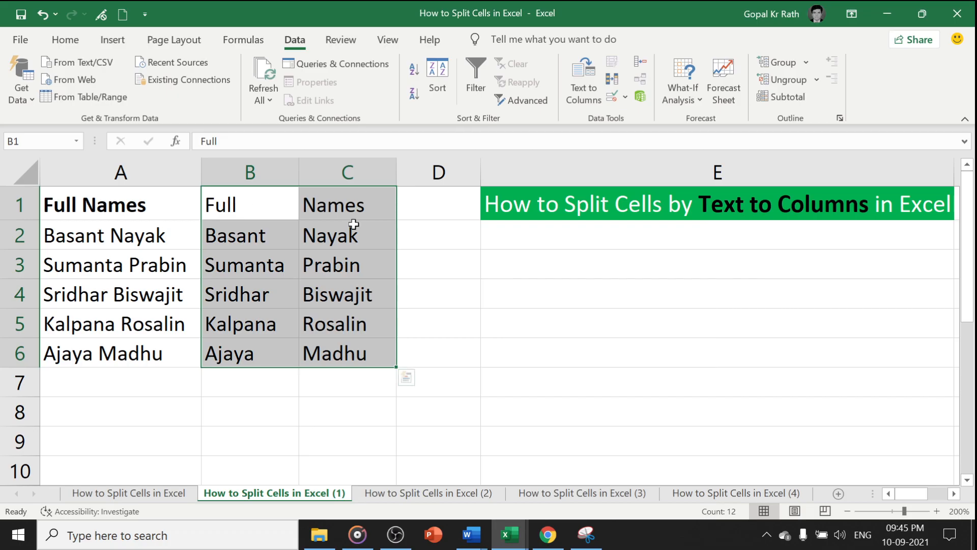
pyautogui.moveTo(98, 240); pyautogui.dragTo(104, 346)
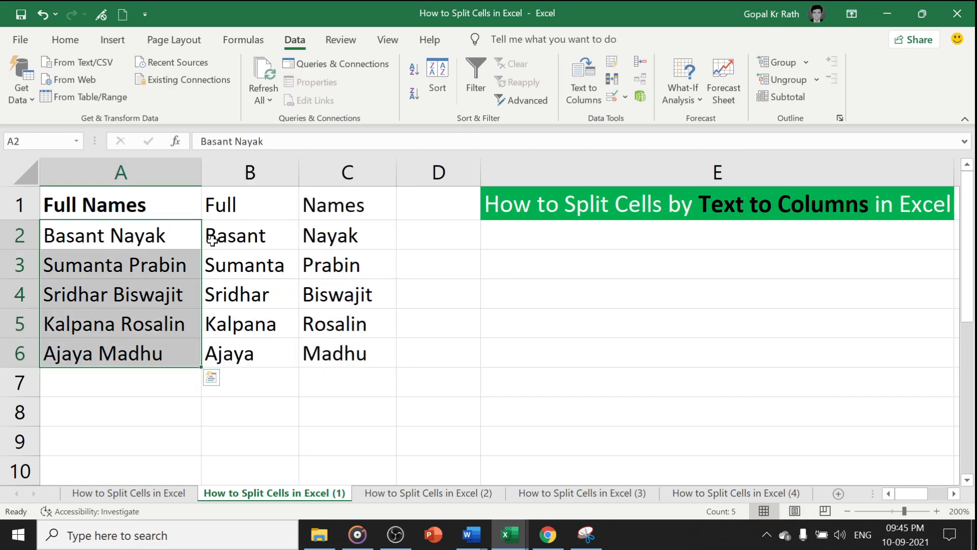
pyautogui.moveTo(214, 236); pyautogui.dragTo(361, 344)
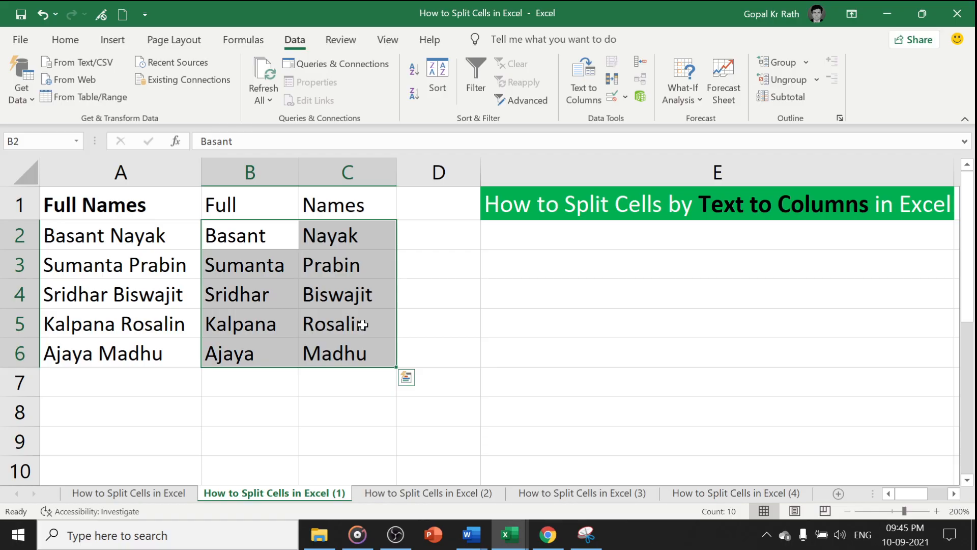
pyautogui.moveTo(122, 233); pyautogui.dragTo(119, 351)
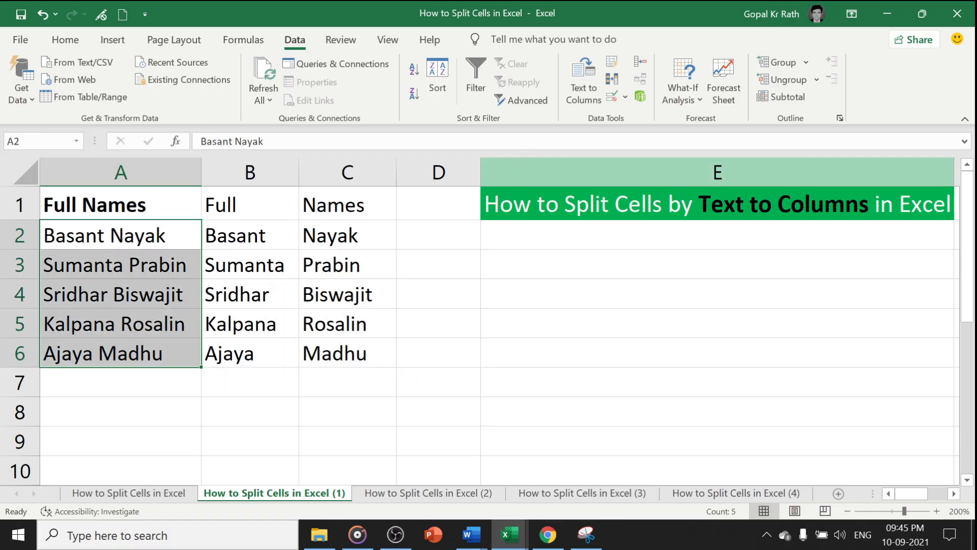
pyautogui.click(580, 93)
pyautogui.click(623, 422)
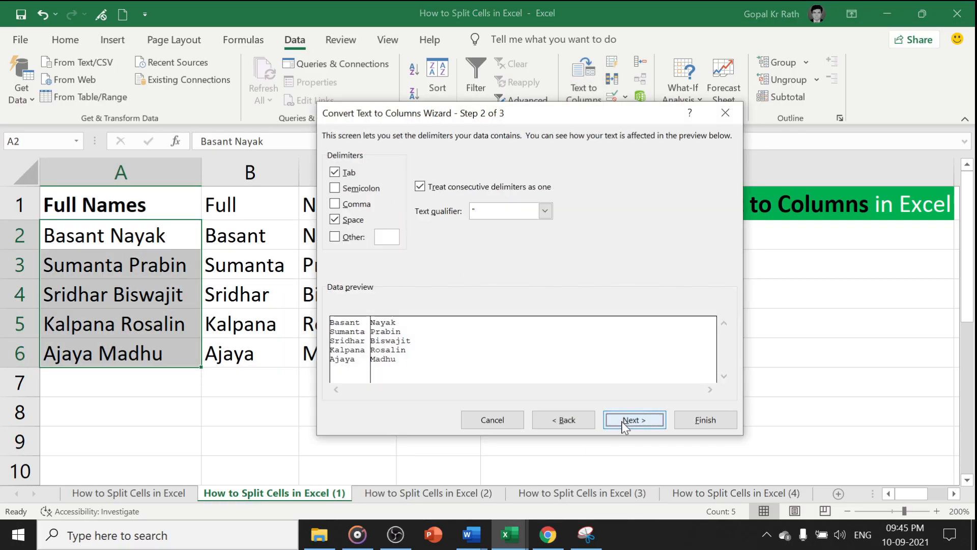
pyautogui.click(355, 204)
pyautogui.click(346, 220)
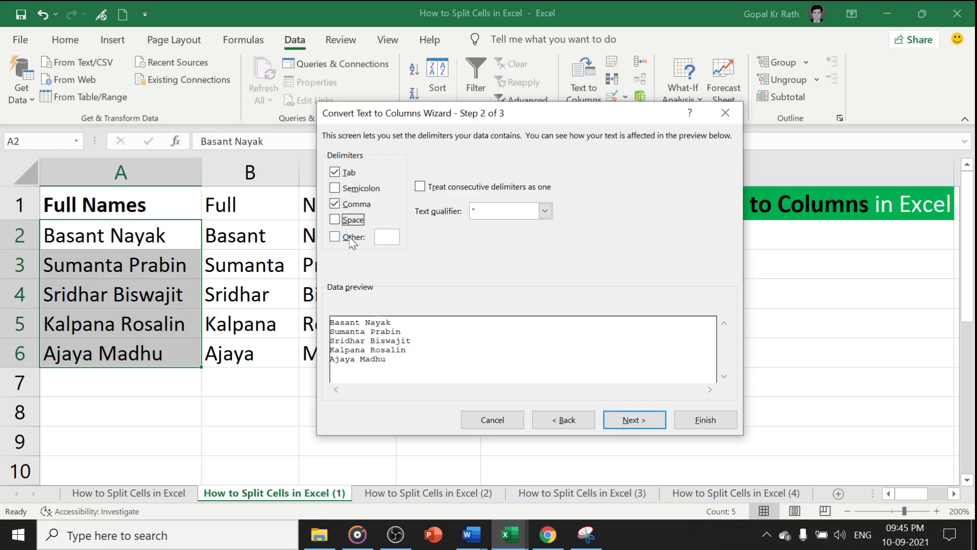
pyautogui.click(349, 238)
pyautogui.click(499, 418)
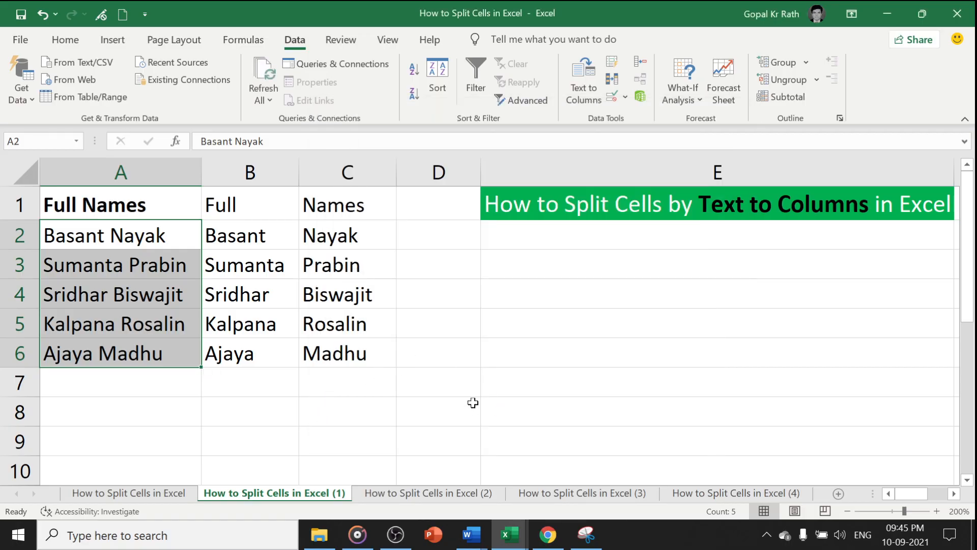
# - Open sheet "How to Split Cells in Excel (2)" and examine the full names in column A and the sample split in B2:C2
pyautogui.click(402, 493)
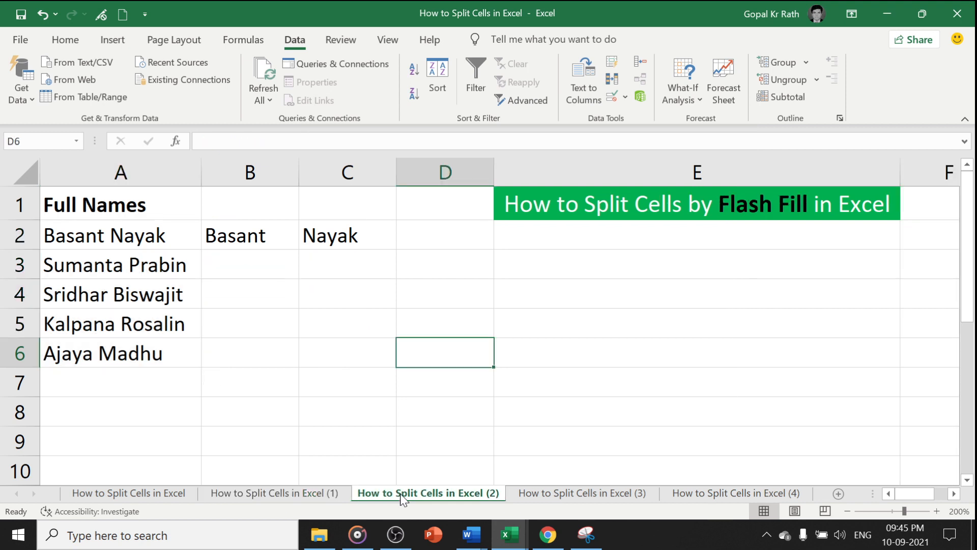
pyautogui.click(573, 209)
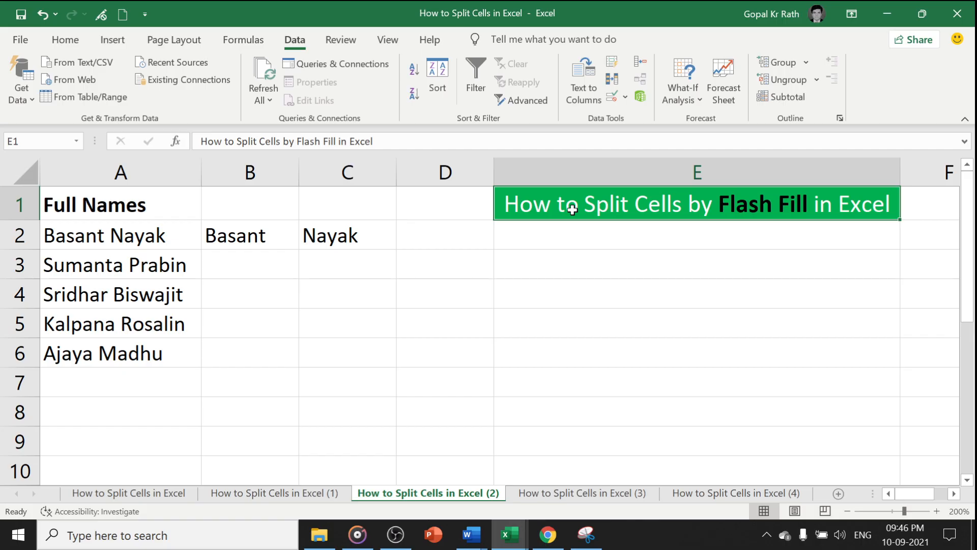
pyautogui.click(249, 296)
pyautogui.click(106, 250)
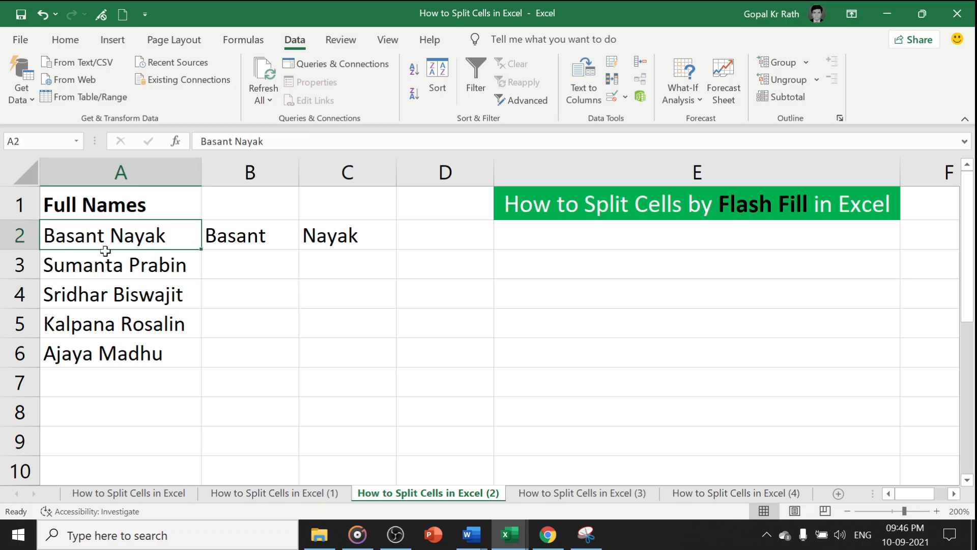
pyautogui.moveTo(105, 251); pyautogui.dragTo(106, 350)
pyautogui.click(249, 235)
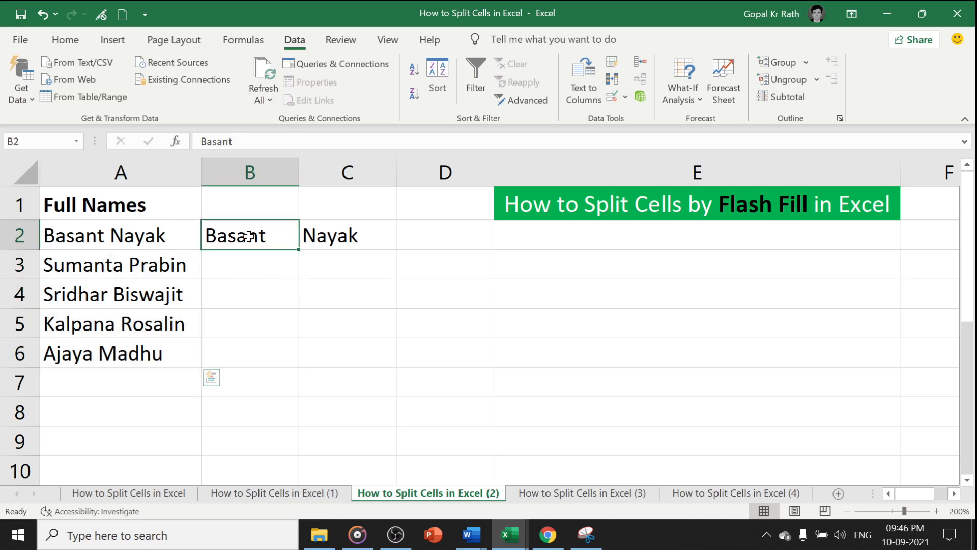
pyautogui.moveTo(249, 235); pyautogui.dragTo(304, 239)
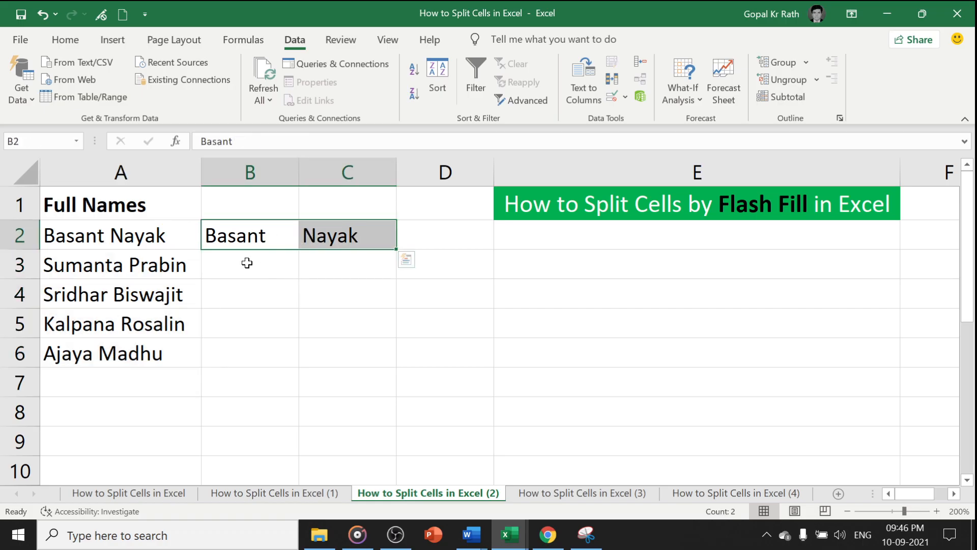
pyautogui.moveTo(113, 246); pyautogui.dragTo(312, 239)
pyautogui.click(286, 327)
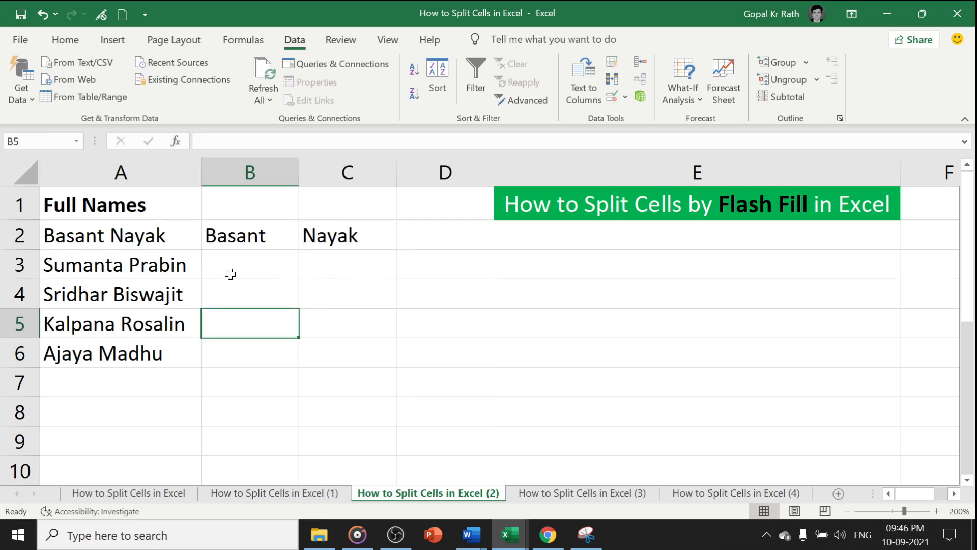
# - Use Flash Fill on B2:B6 to extract the first names, following the example in B2
pyautogui.click(235, 233)
pyautogui.moveTo(237, 228); pyautogui.dragTo(227, 353)
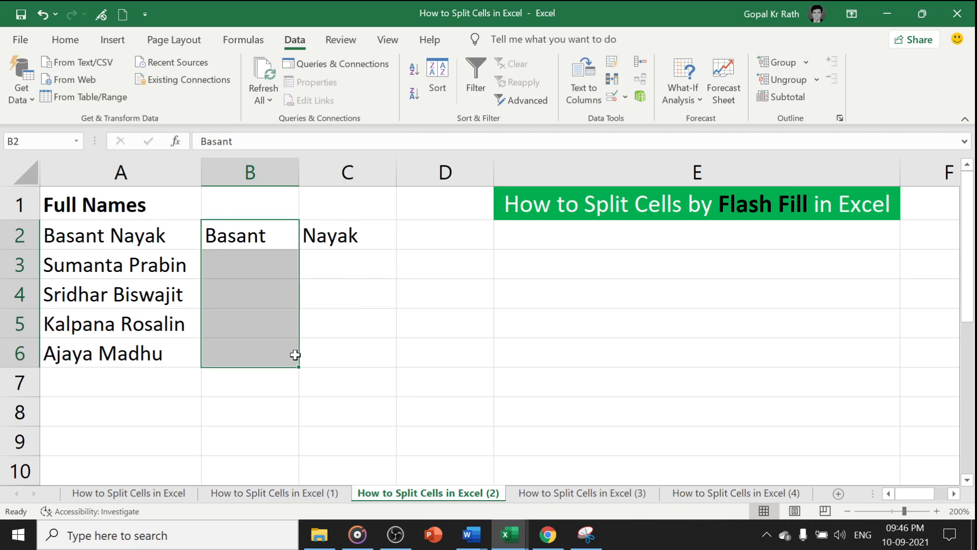
pyautogui.click(71, 43)
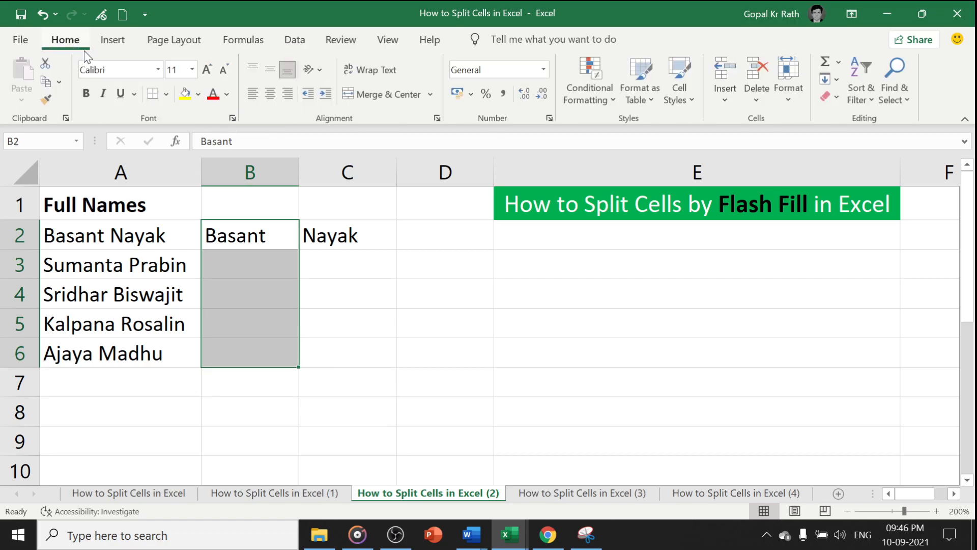
pyautogui.click(837, 82)
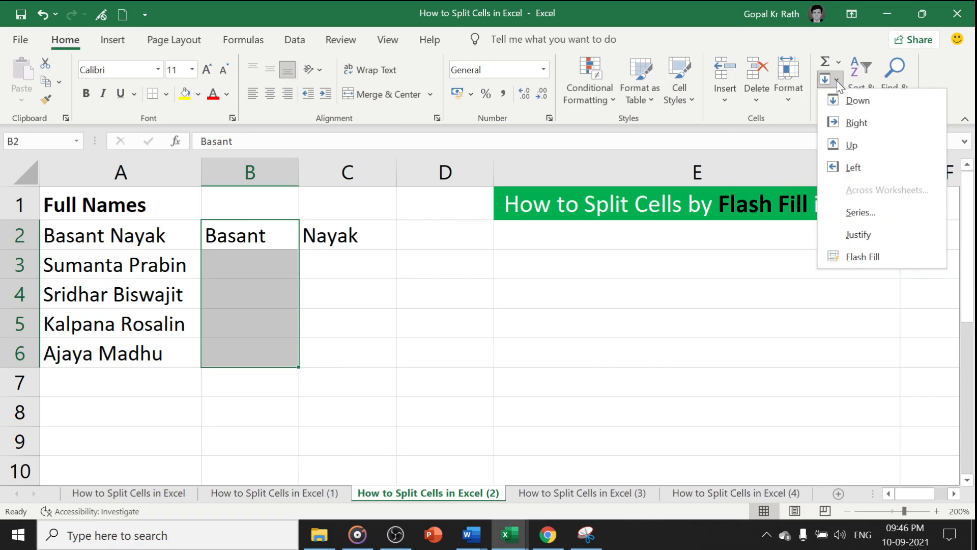
pyautogui.click(854, 259)
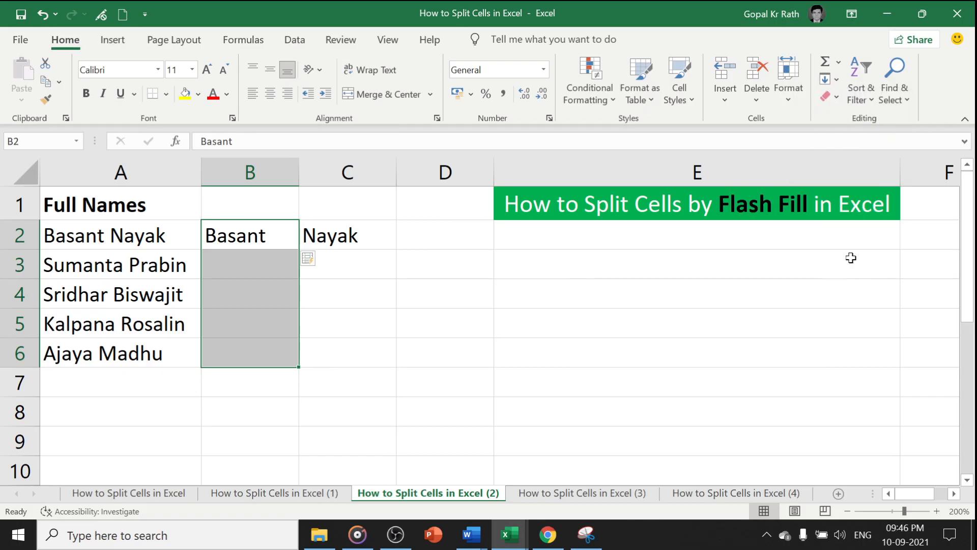
pyautogui.click(238, 285)
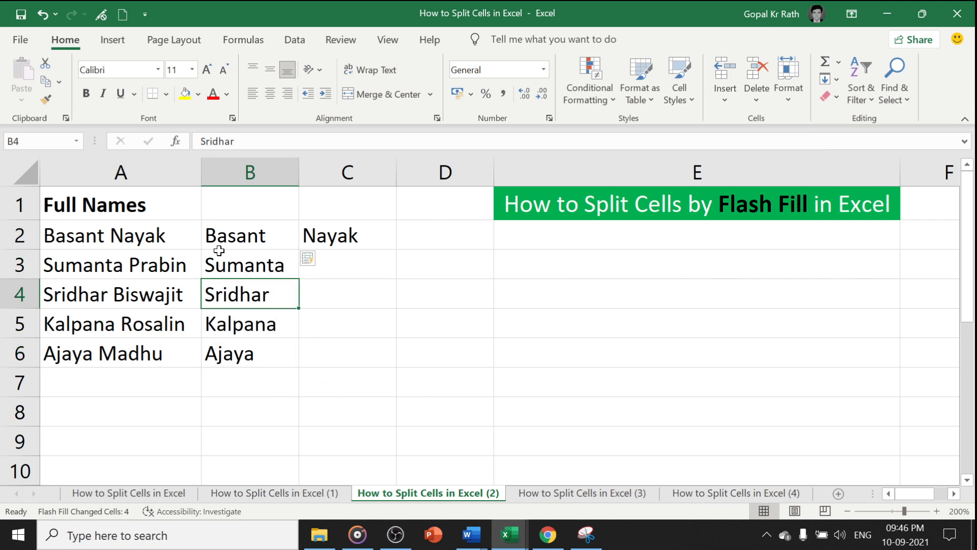
pyautogui.moveTo(257, 241); pyautogui.dragTo(230, 351)
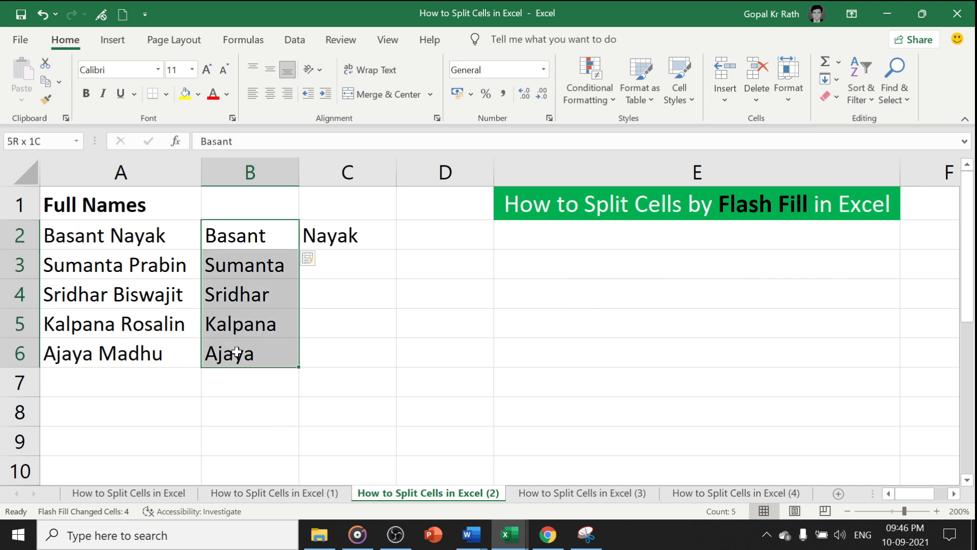
# - Use Flash Fill on C2:C6 to extract the last names, following the example in C2
pyautogui.moveTo(349, 229); pyautogui.dragTo(344, 352)
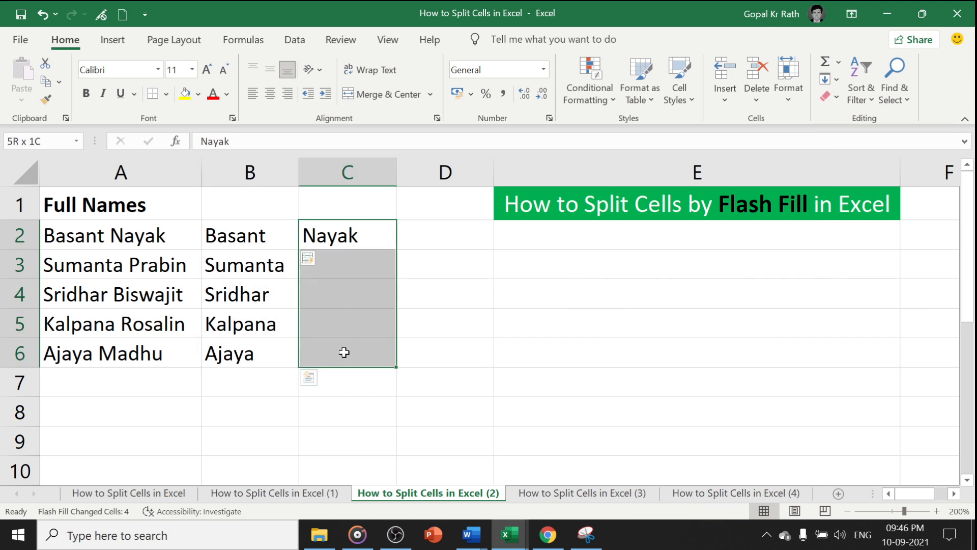
pyautogui.click(344, 352)
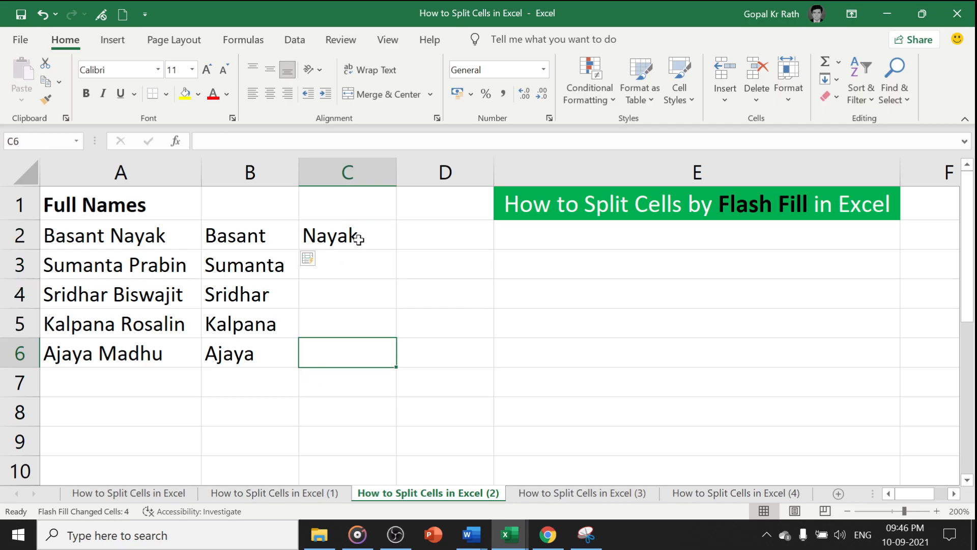
pyautogui.moveTo(356, 233); pyautogui.dragTo(354, 358)
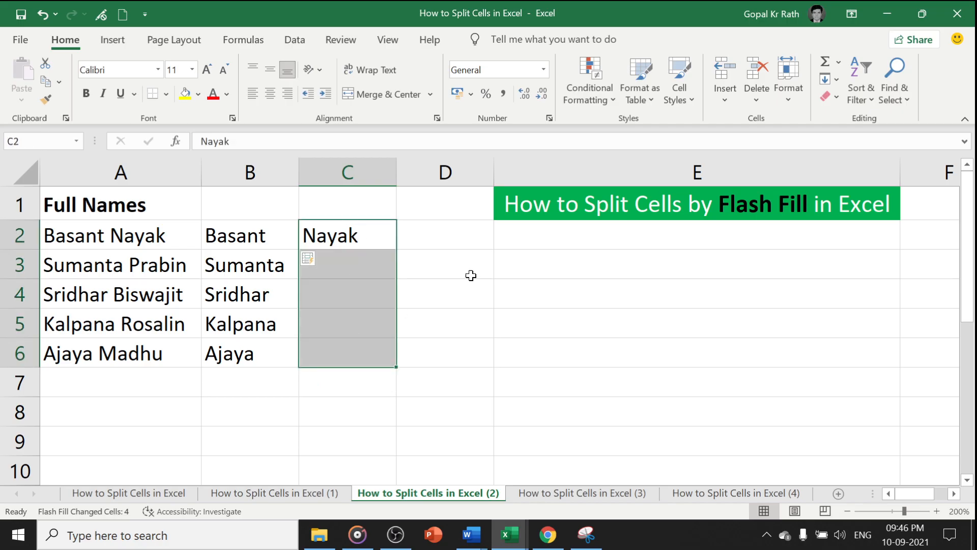
pyautogui.click(835, 79)
pyautogui.click(856, 259)
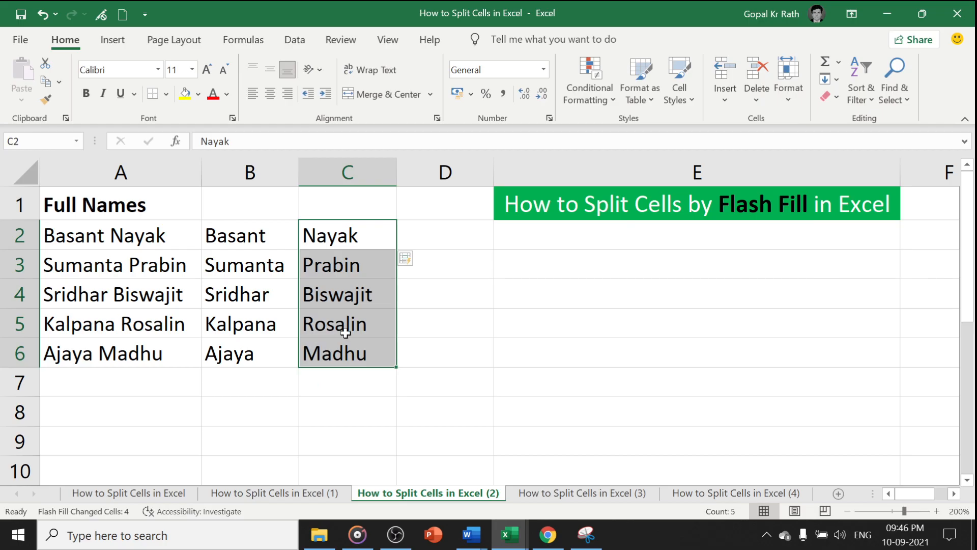
pyautogui.moveTo(127, 239); pyautogui.dragTo(136, 351)
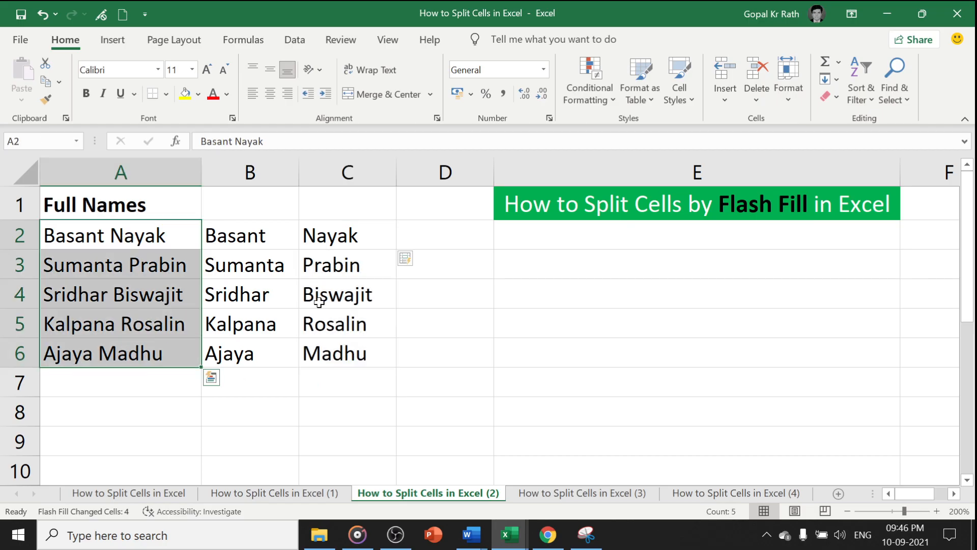
# - Review the split first and last names in B2:C6 against the full names in column A
pyautogui.moveTo(240, 235); pyautogui.dragTo(346, 352)
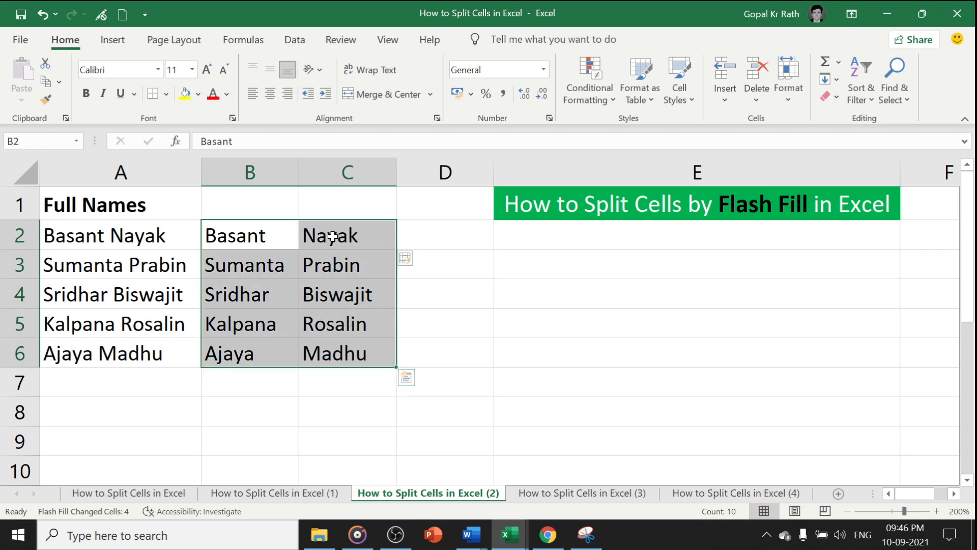
pyautogui.moveTo(332, 236); pyautogui.dragTo(337, 352)
pyautogui.click(337, 352)
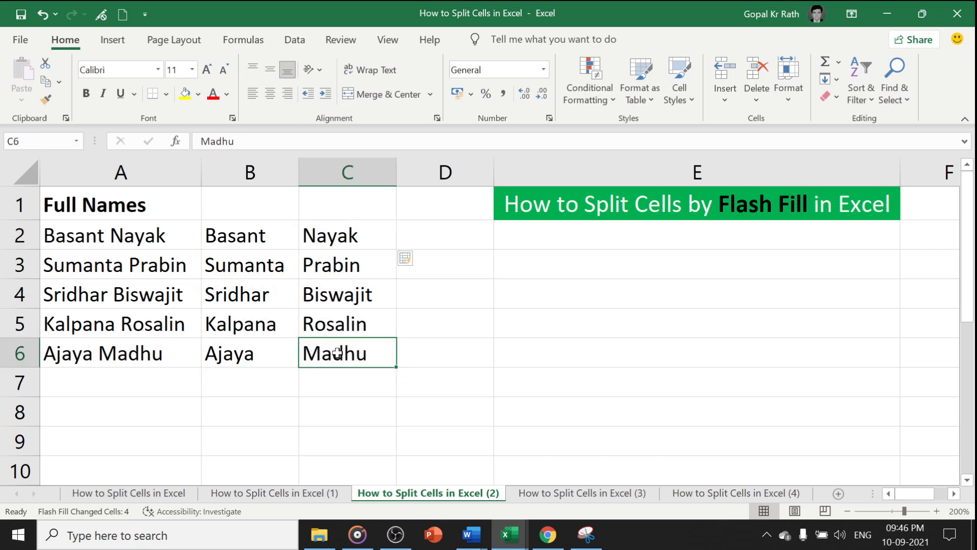
pyautogui.click(324, 236)
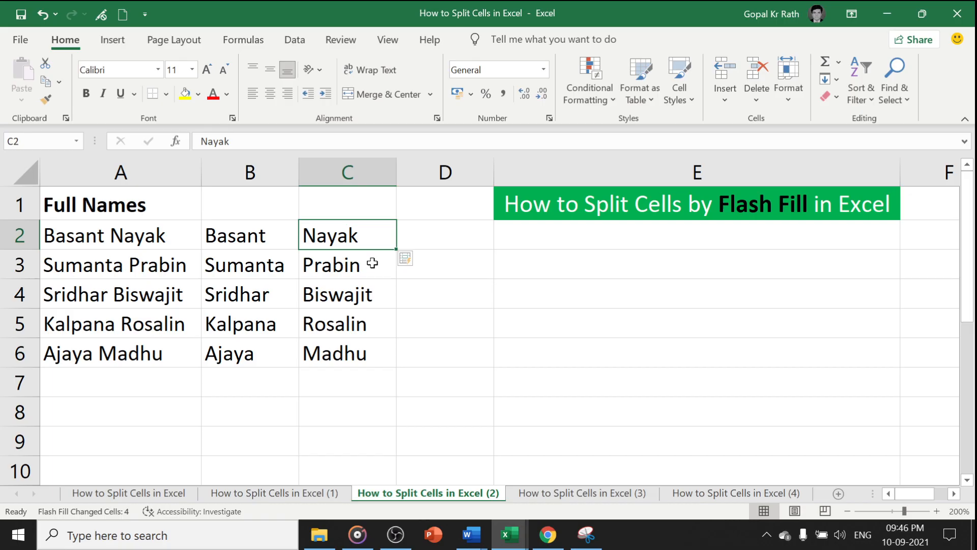
# - Open sheet "How to Split Cells in Excel (3)" and examine its Power Query title in E1 and the full names in column A
pyautogui.click(547, 493)
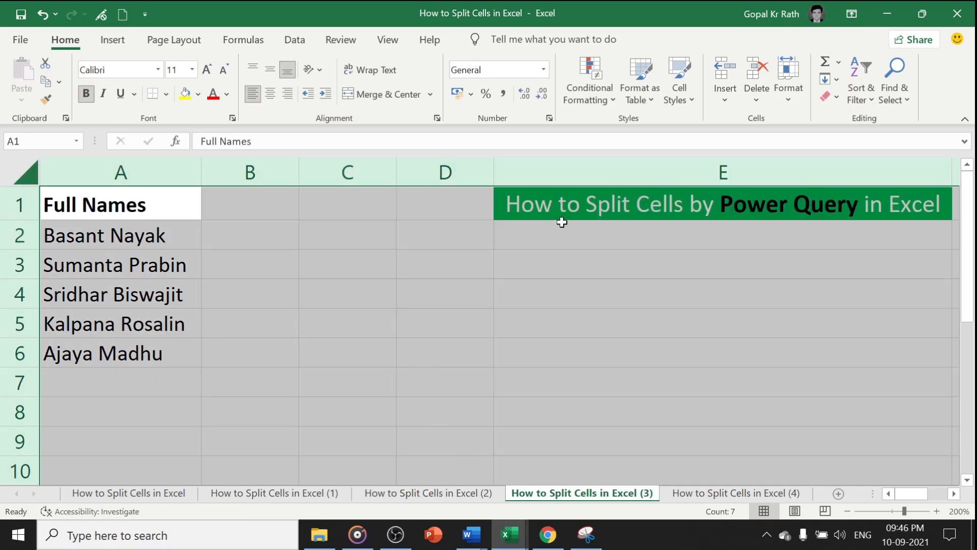
pyautogui.click(574, 203)
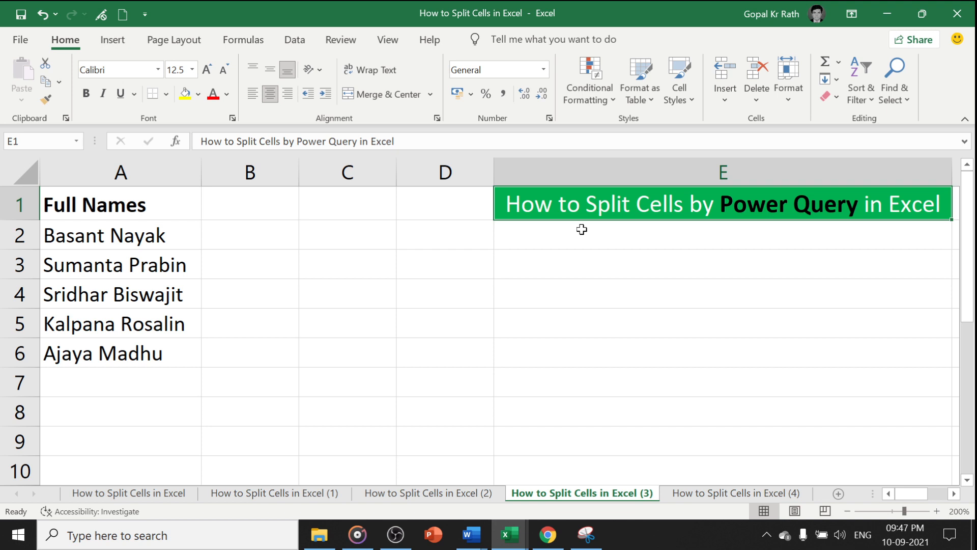
pyautogui.click(117, 236)
pyautogui.click(120, 310)
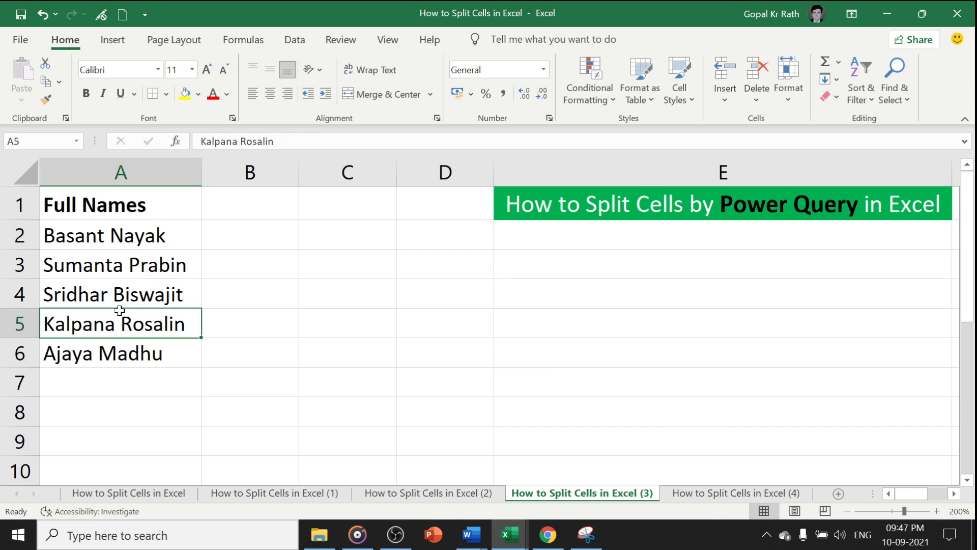
pyautogui.click(122, 257)
pyautogui.click(99, 232)
pyautogui.click(113, 294)
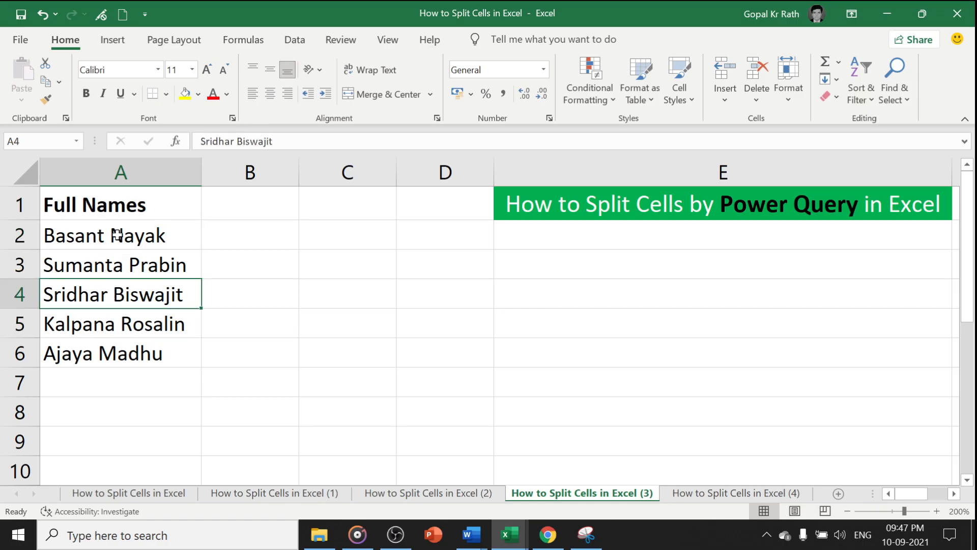
pyautogui.click(117, 235)
# - Create a table with headers from A1:A6 and open it in the Power Query Editor
pyautogui.click(117, 45)
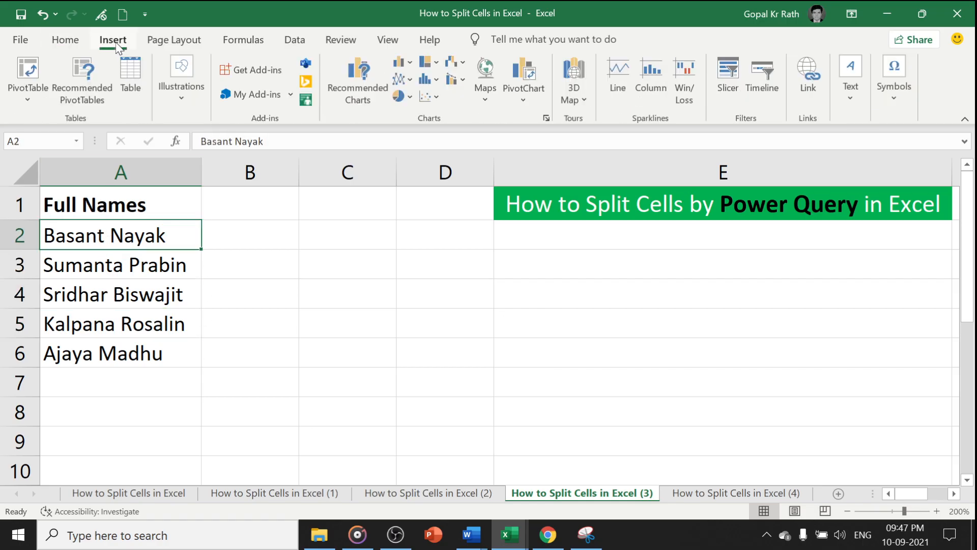
pyautogui.click(295, 41)
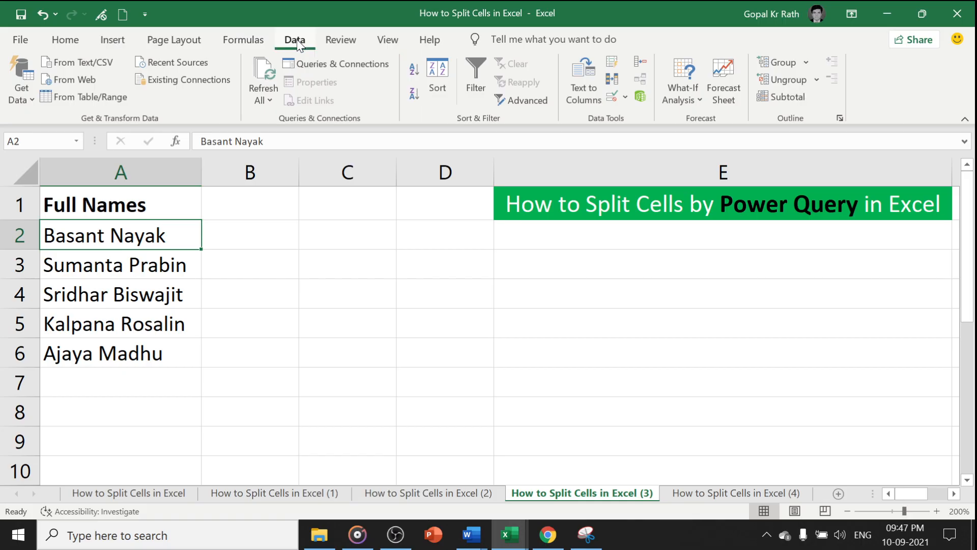
pyautogui.click(94, 98)
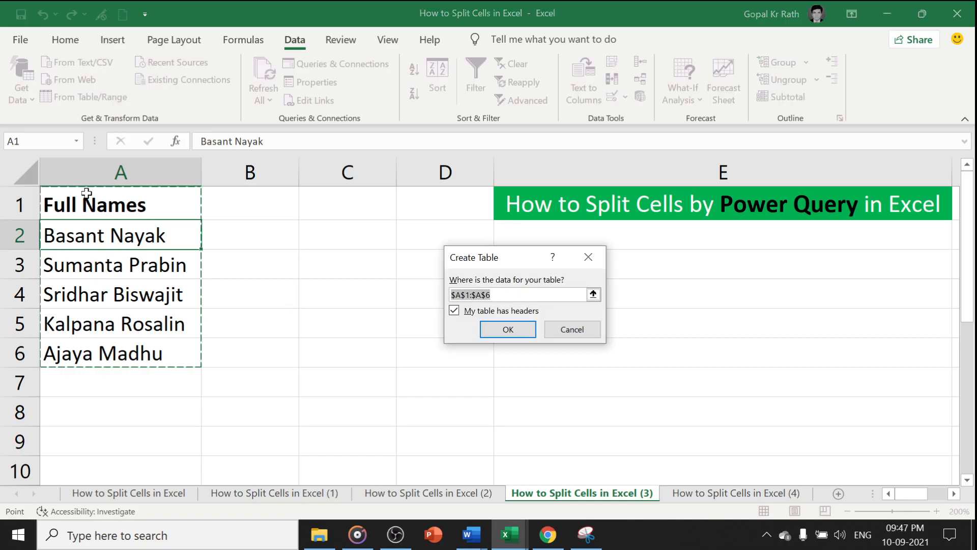
pyautogui.moveTo(87, 204); pyautogui.dragTo(91, 351)
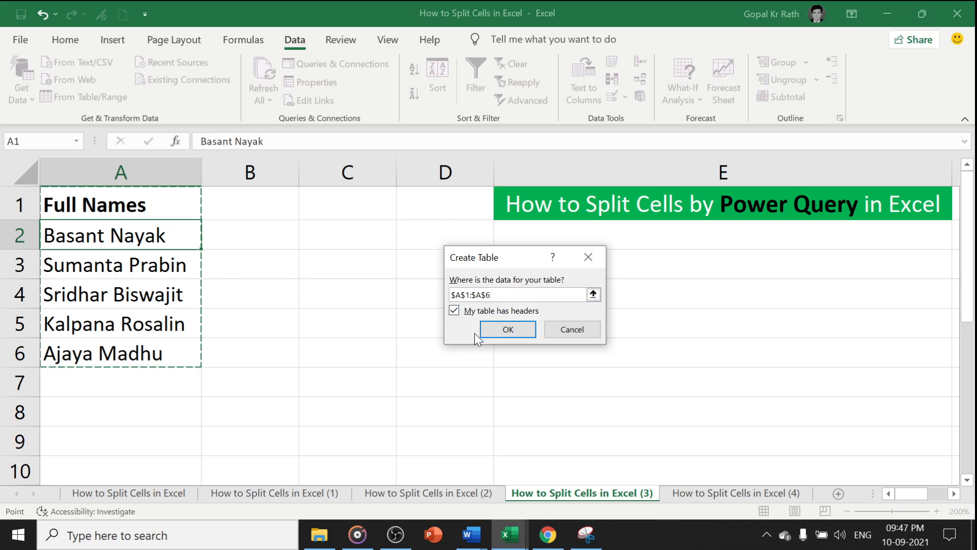
pyautogui.click(453, 311)
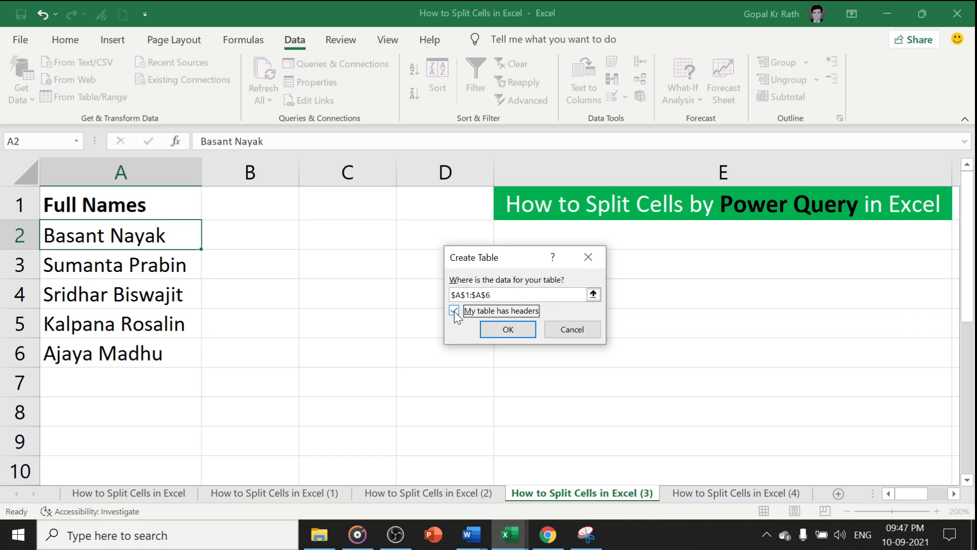
pyautogui.click(508, 329)
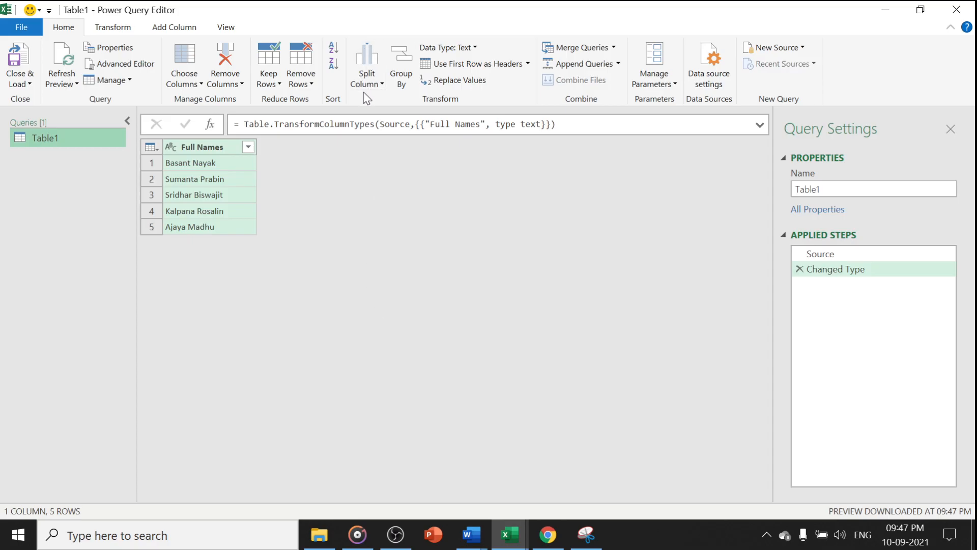
# - Split the Full Names column by delimiter, using Space at each occurrence of the delimiter
pyautogui.click(380, 89)
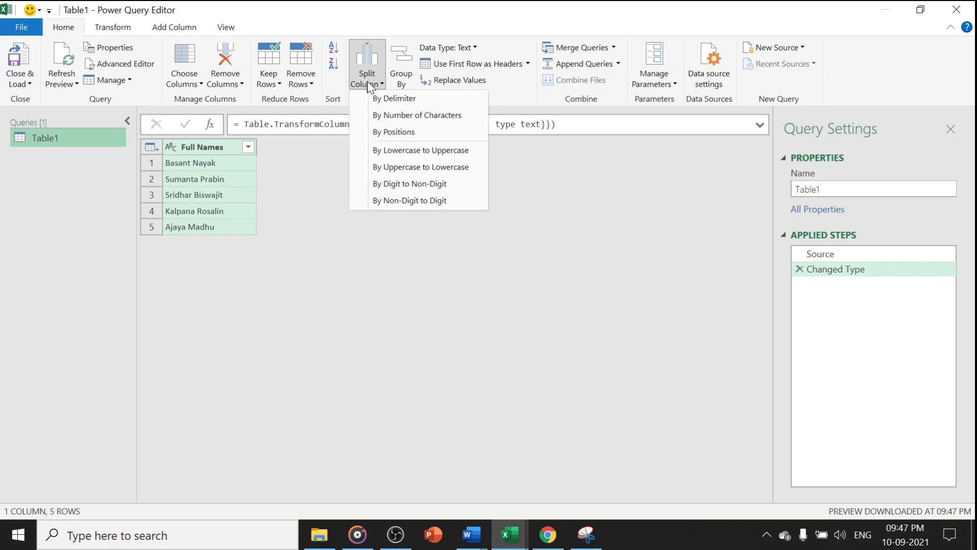
pyautogui.click(400, 101)
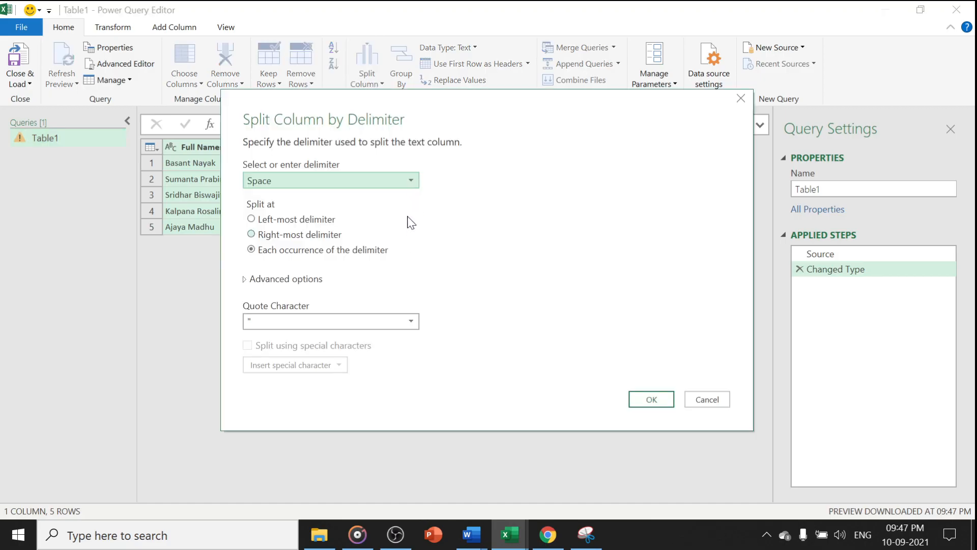
pyautogui.click(414, 181)
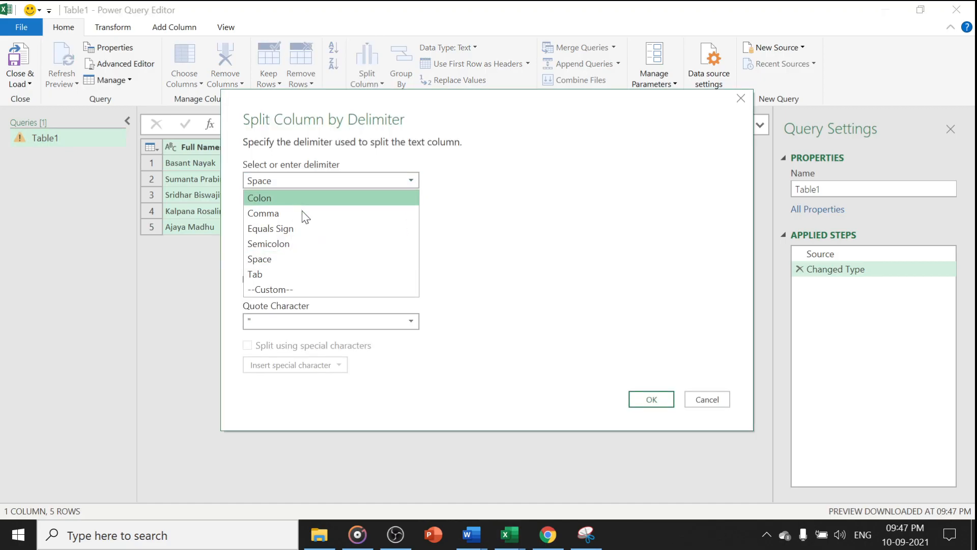
pyautogui.click(288, 289)
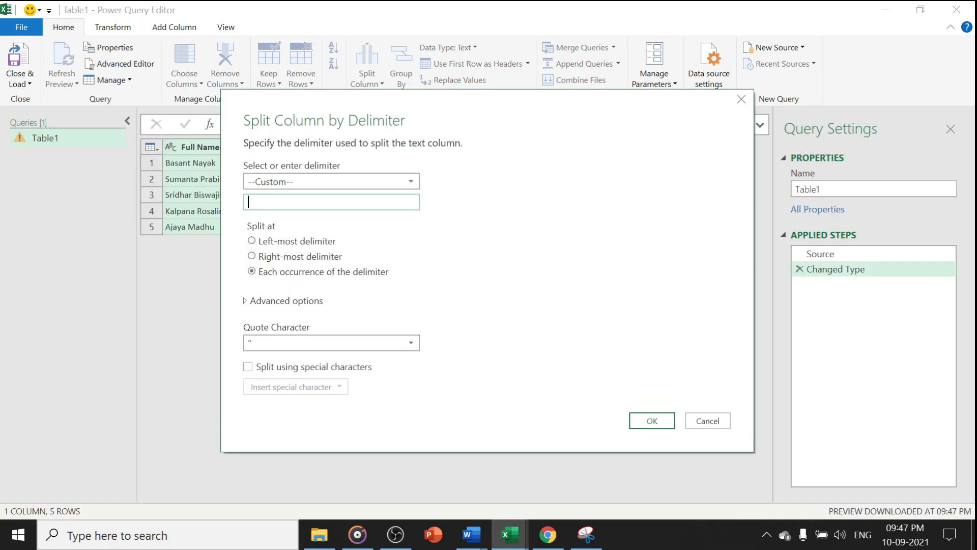
pyautogui.click(410, 182)
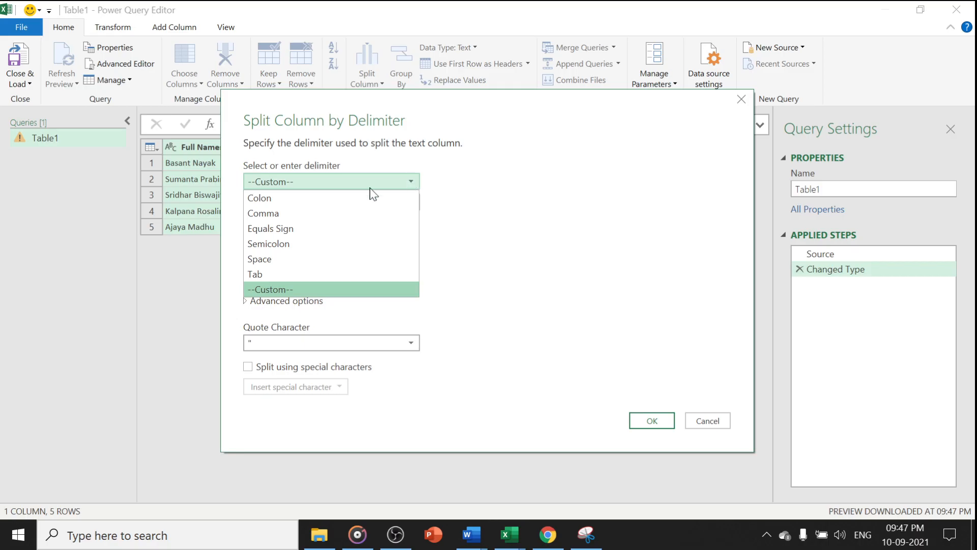
pyautogui.click(274, 258)
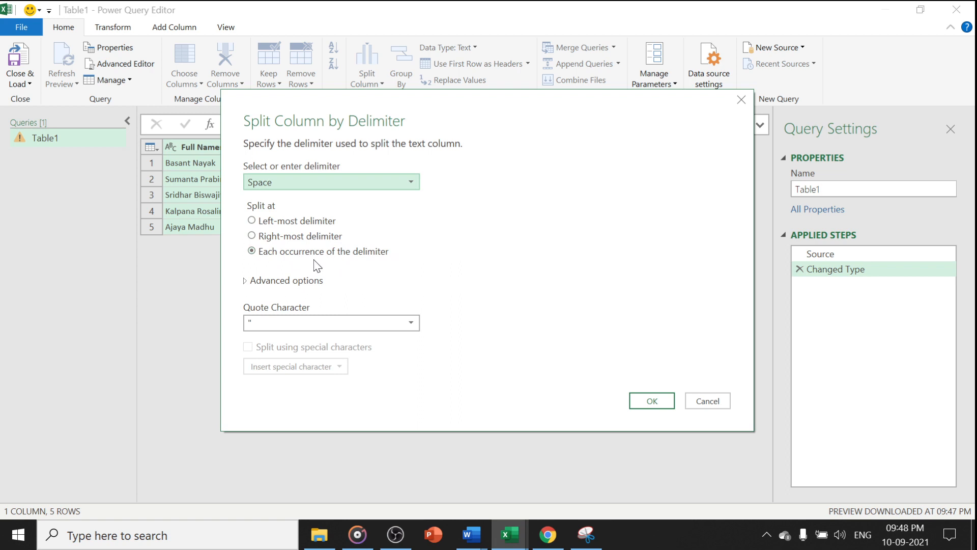
pyautogui.click(276, 219)
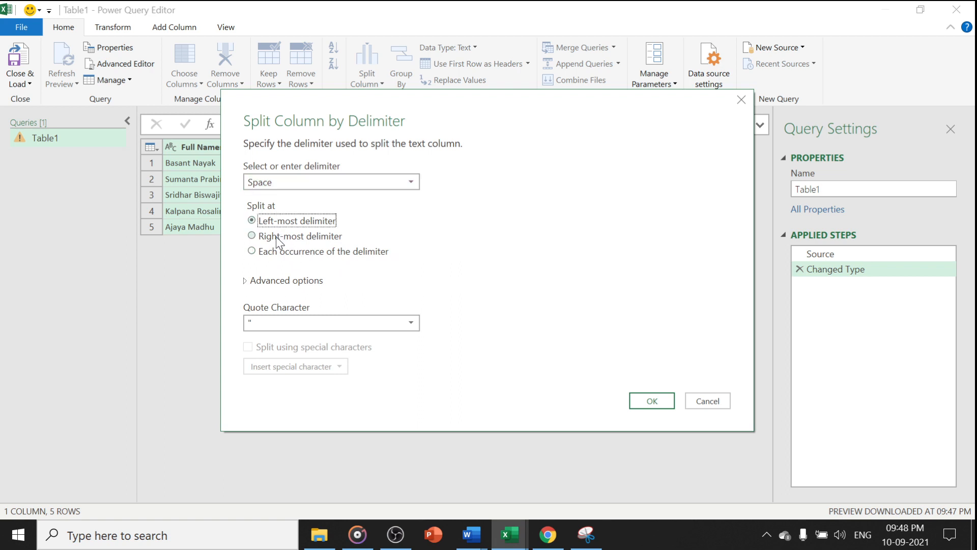
pyautogui.click(276, 236)
pyautogui.click(276, 254)
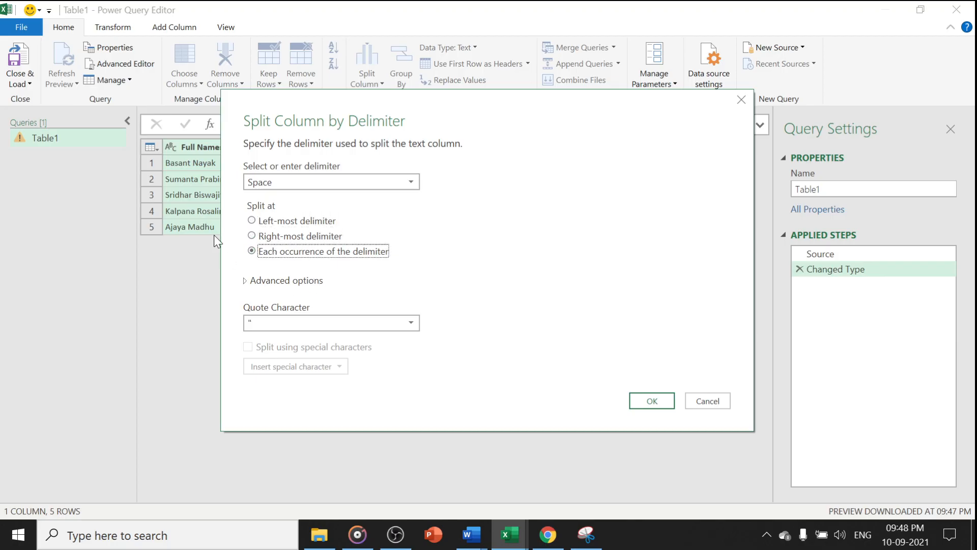
pyautogui.click(652, 403)
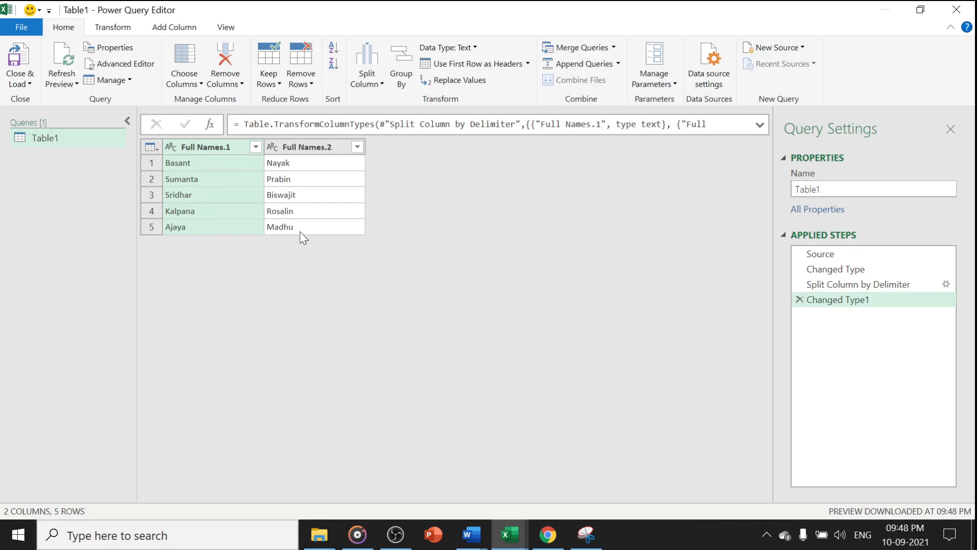
# - Rename the two split columns as "First Name" and "Last Name"
pyautogui.click(320, 146)
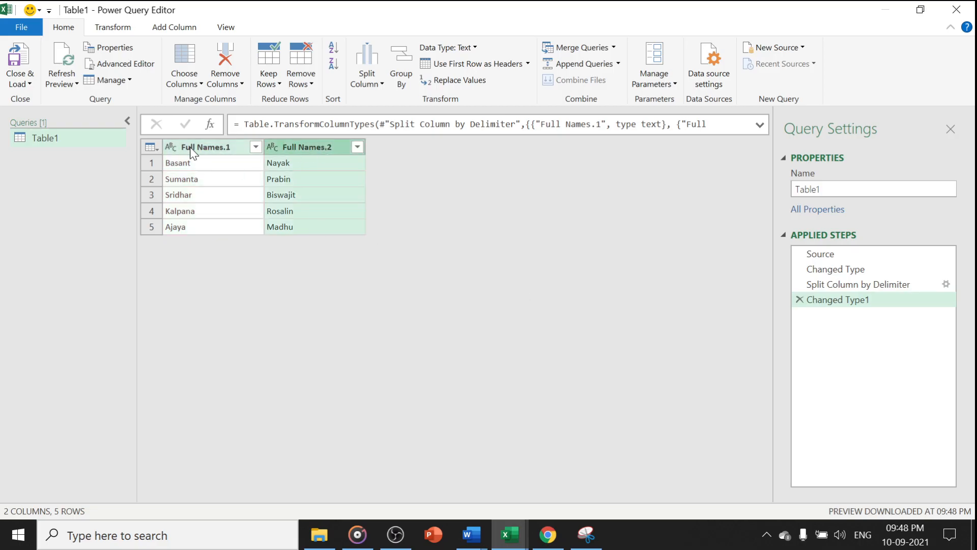
pyautogui.click(219, 148)
pyautogui.doubleClick(219, 147)
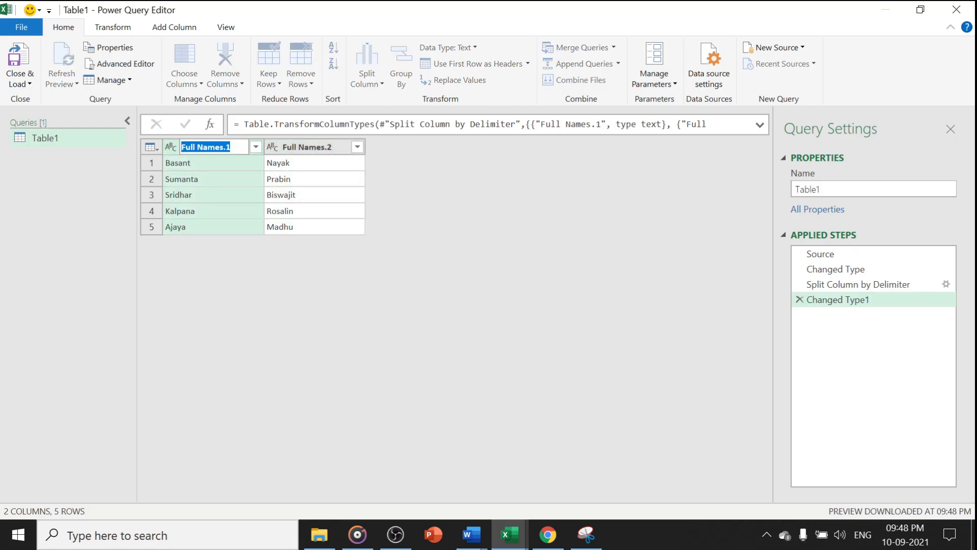
pyautogui.write('f')
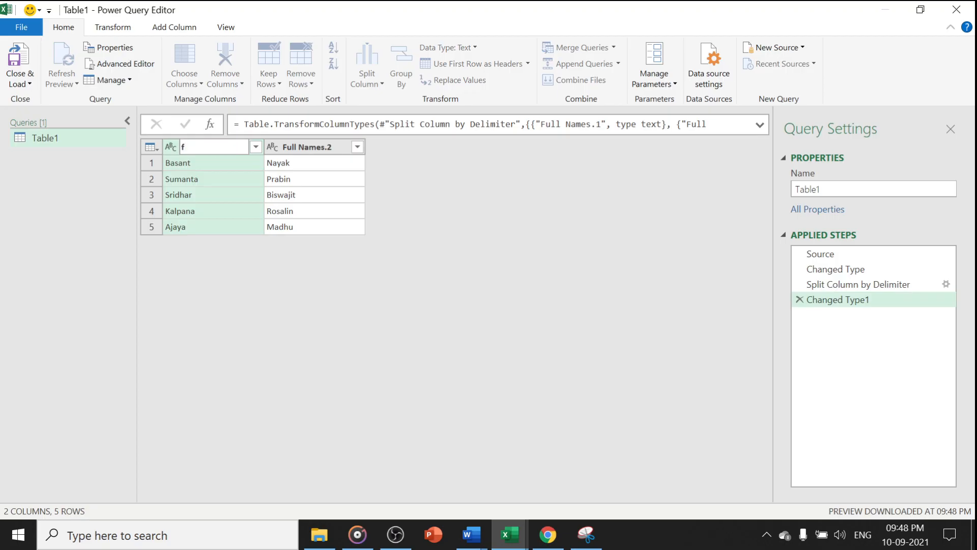
pyautogui.write('irst Name')
pyautogui.doubleClick(305, 149)
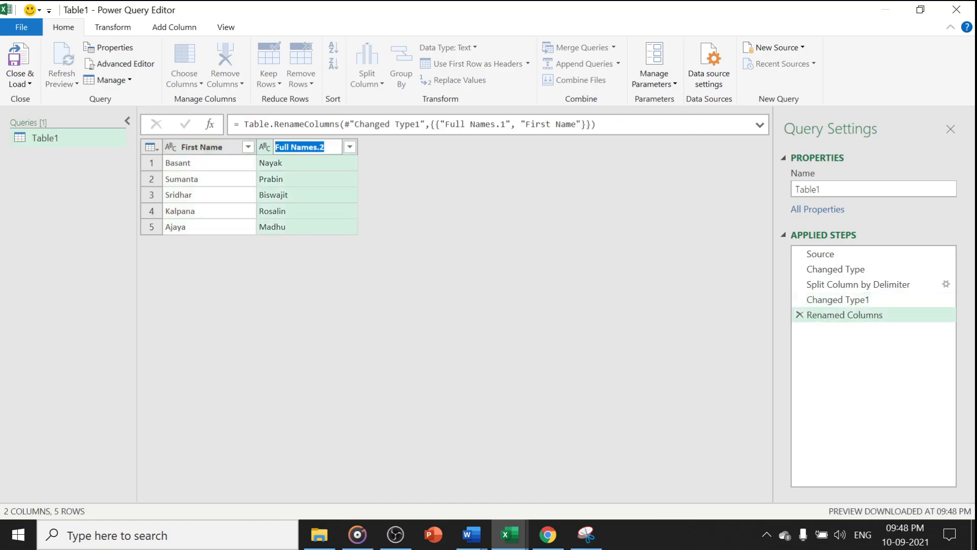
pyautogui.write('Last Name')
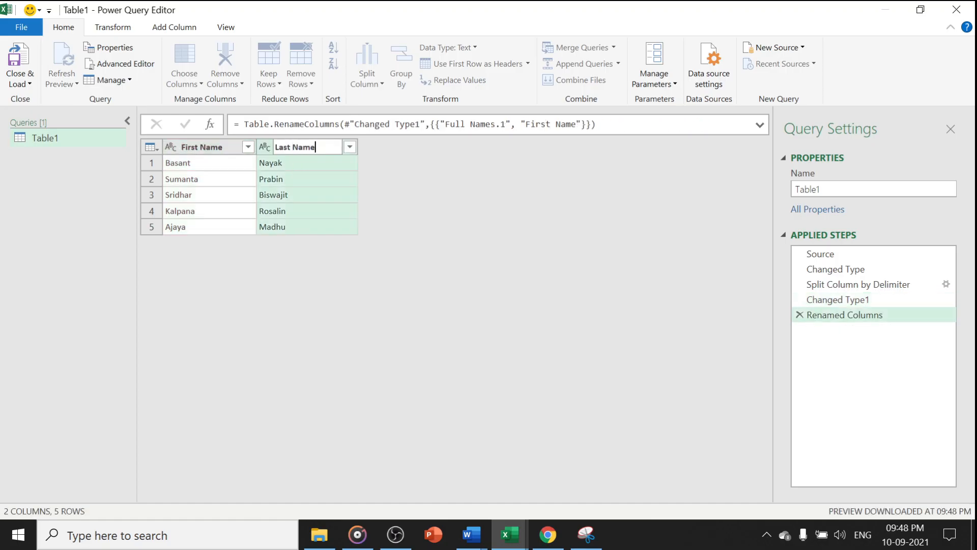
pyautogui.press('Return')
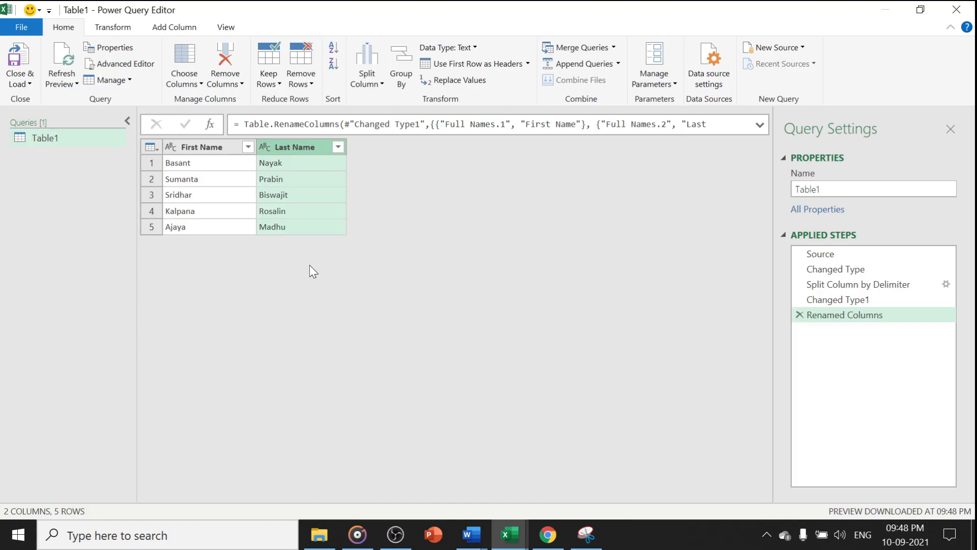
# - Load the query as a table into the existing worksheet "How to Split Cells in Excel (3)", starting at cell B1
pyautogui.click(29, 81)
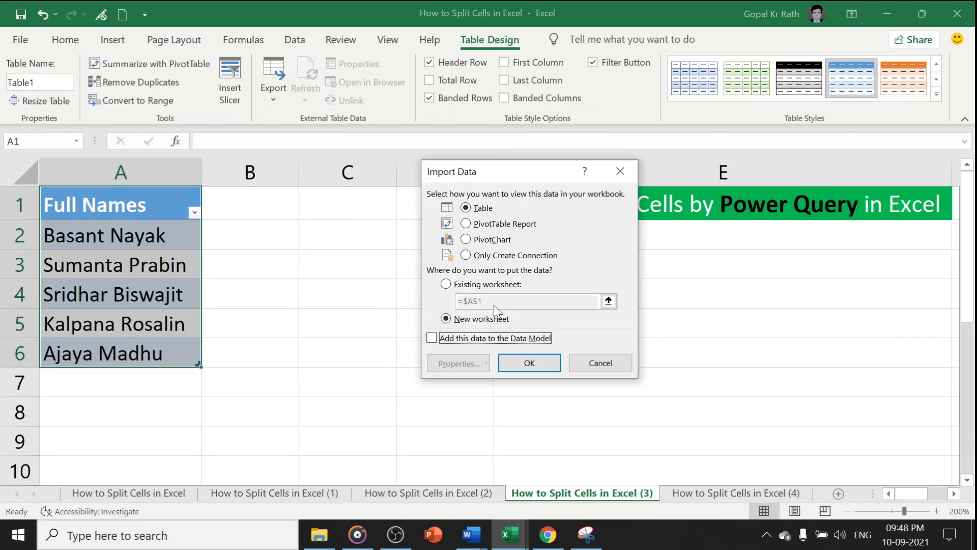
pyautogui.click(454, 285)
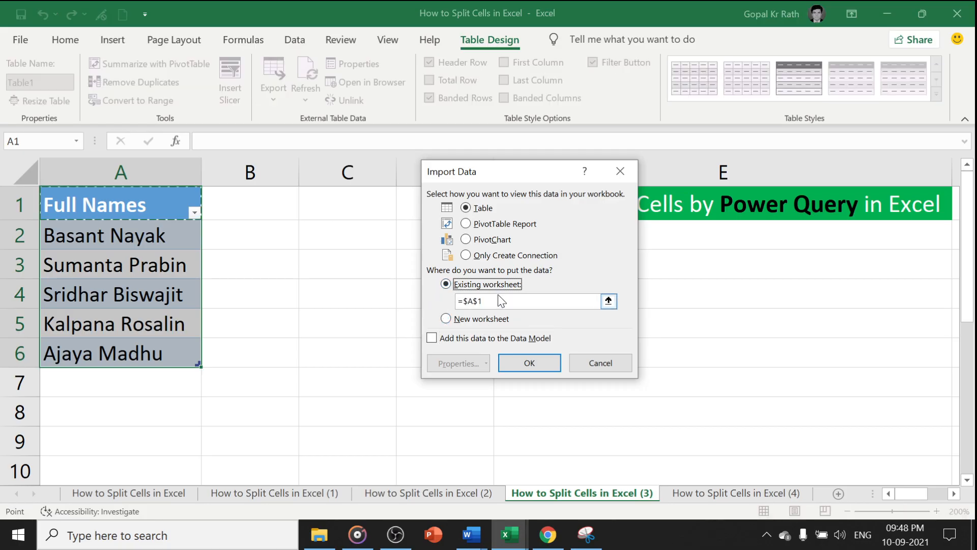
pyautogui.click(612, 303)
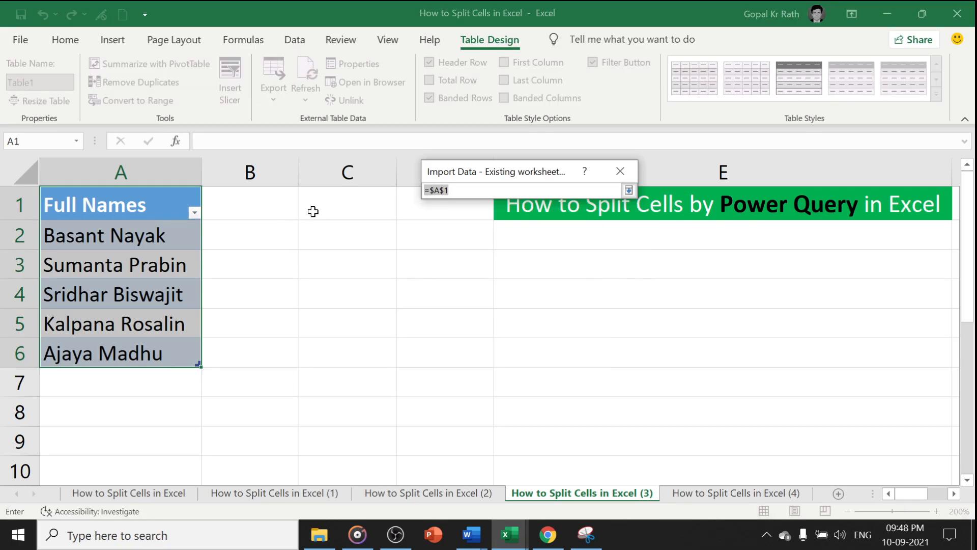
pyautogui.click(275, 209)
pyautogui.click(629, 190)
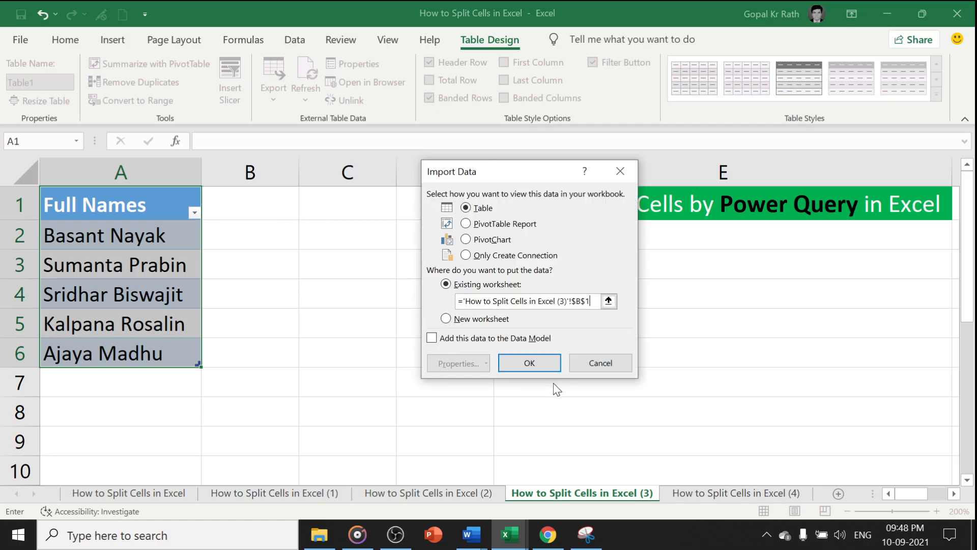
pyautogui.click(536, 362)
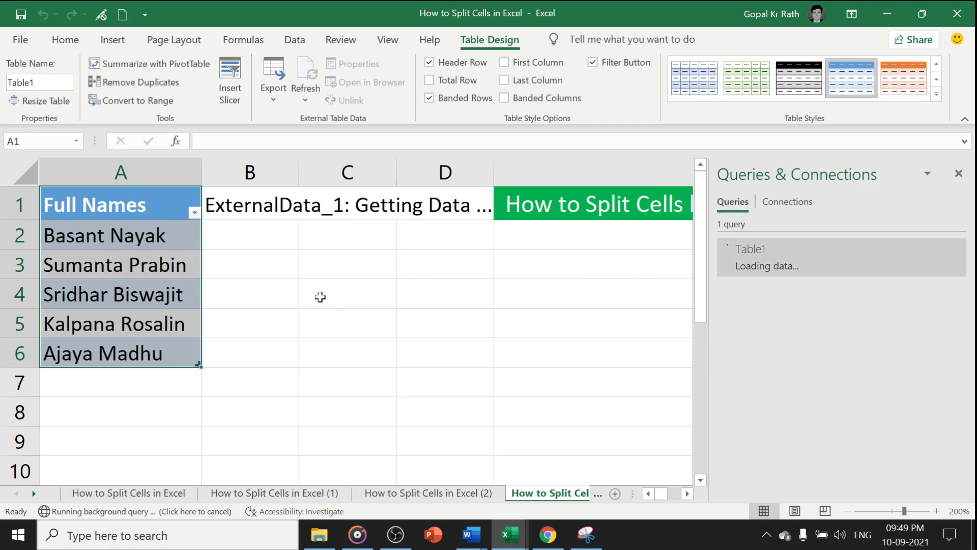
pyautogui.click(263, 237)
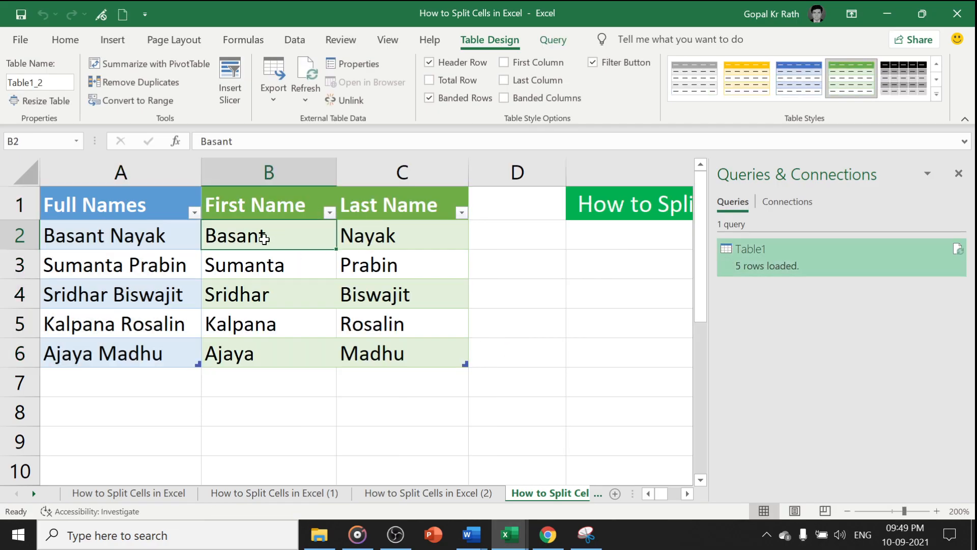
pyautogui.click(117, 237)
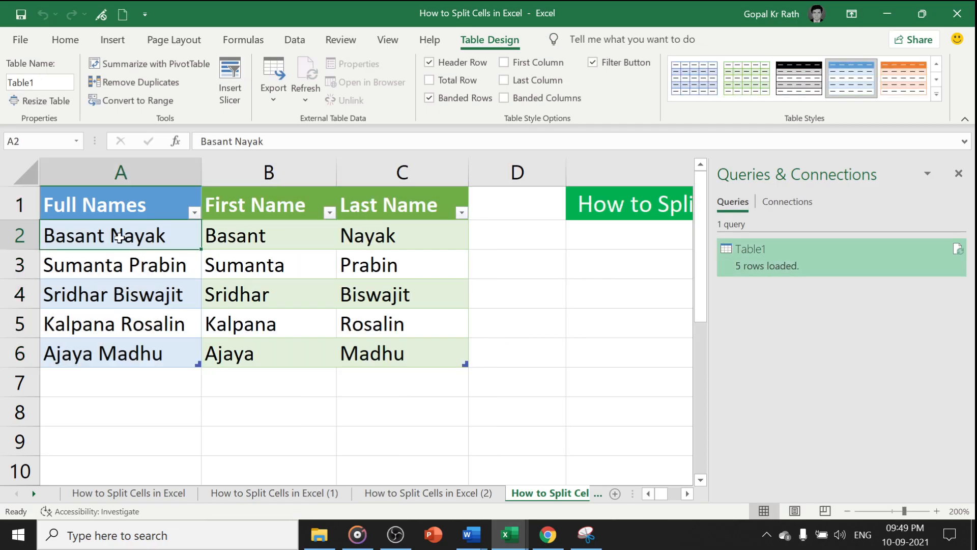
# - Close the Queries & Connections pane and switch to the sheet "How to Split Cells in Excel (4)"
pyautogui.click(262, 246)
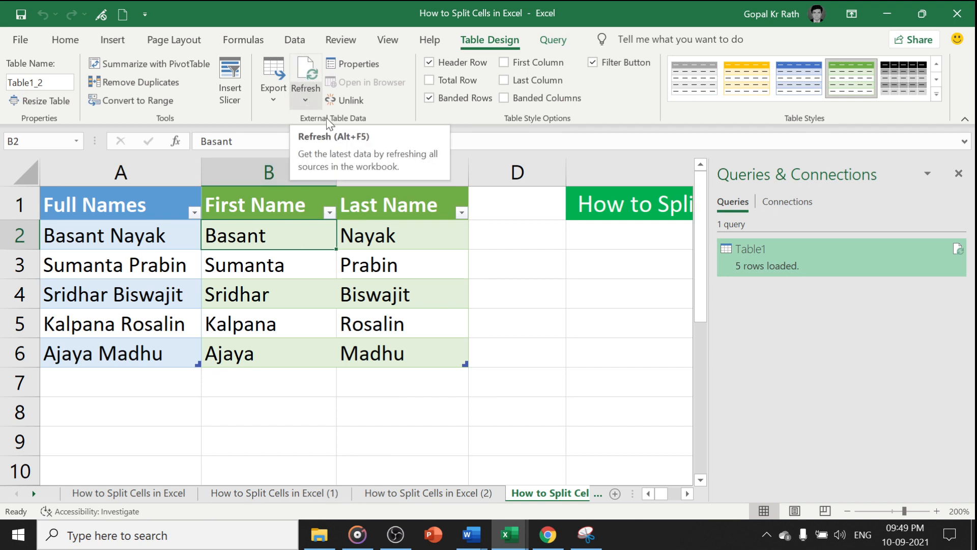
pyautogui.click(615, 396)
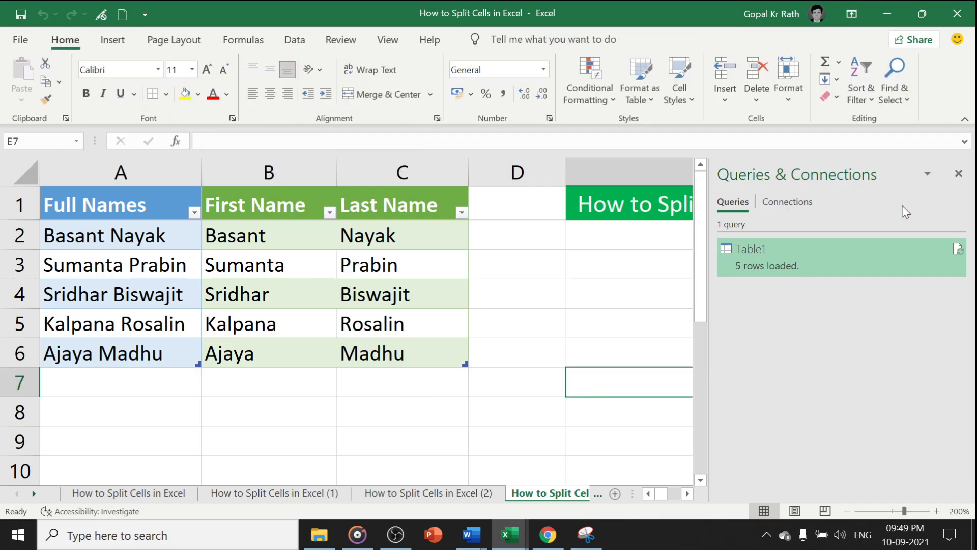
pyautogui.click(959, 173)
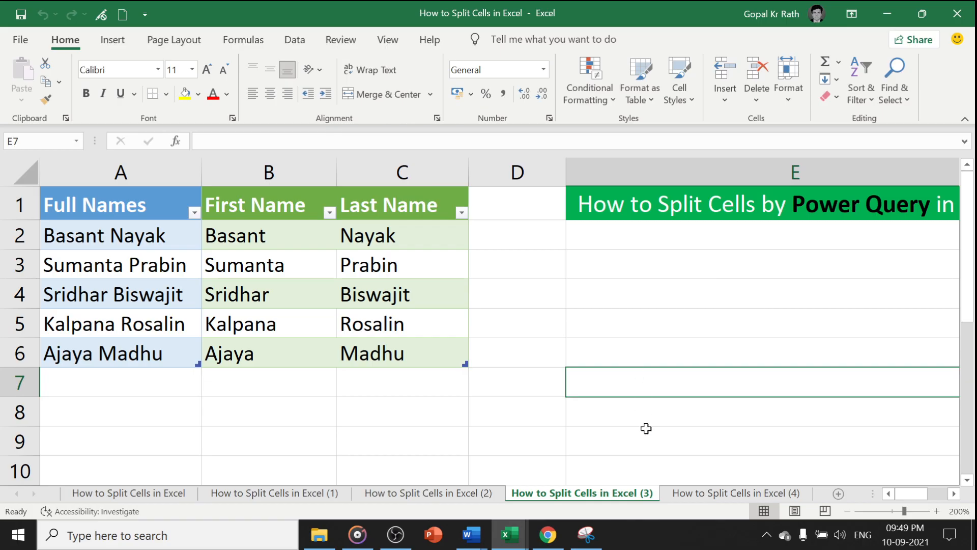
pyautogui.click(691, 493)
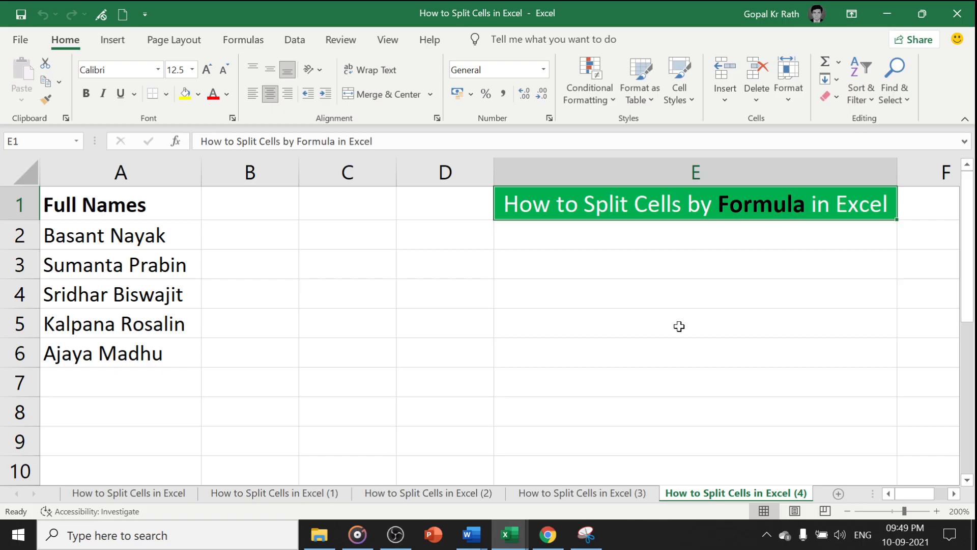
# - Enter the formula =SEARCH(" ",A2) in cell B2 to find the position of the space in the full name
pyautogui.click(234, 237)
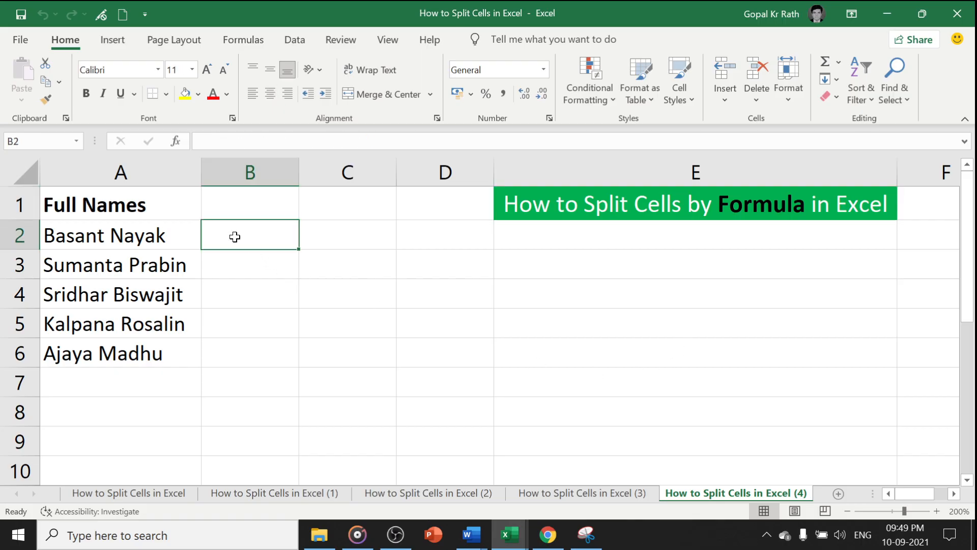
pyautogui.click(98, 234)
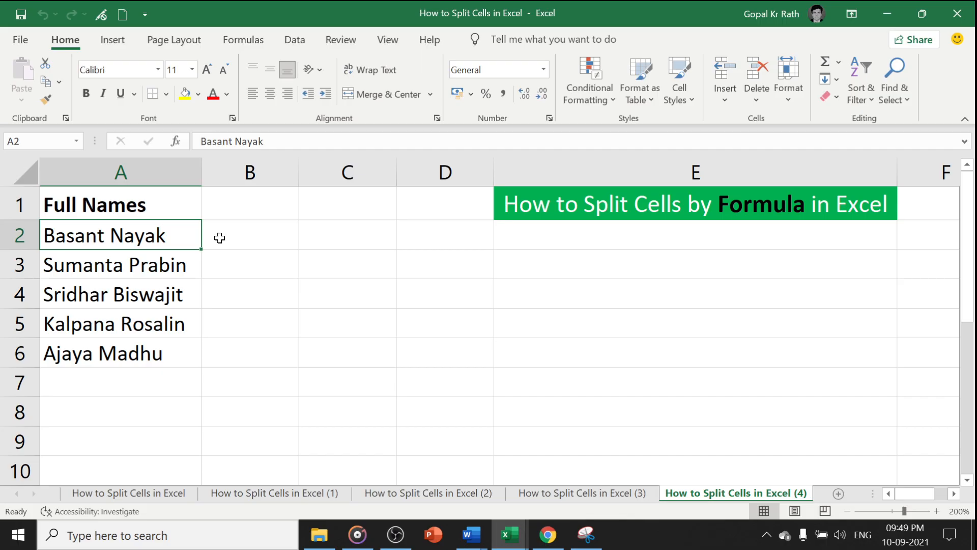
pyautogui.click(259, 235)
pyautogui.write('=')
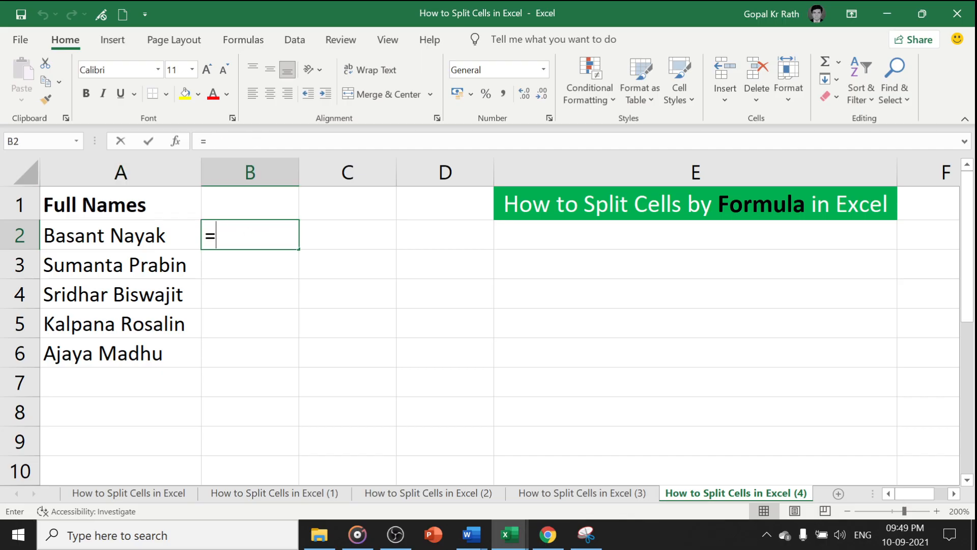
pyautogui.write('search')
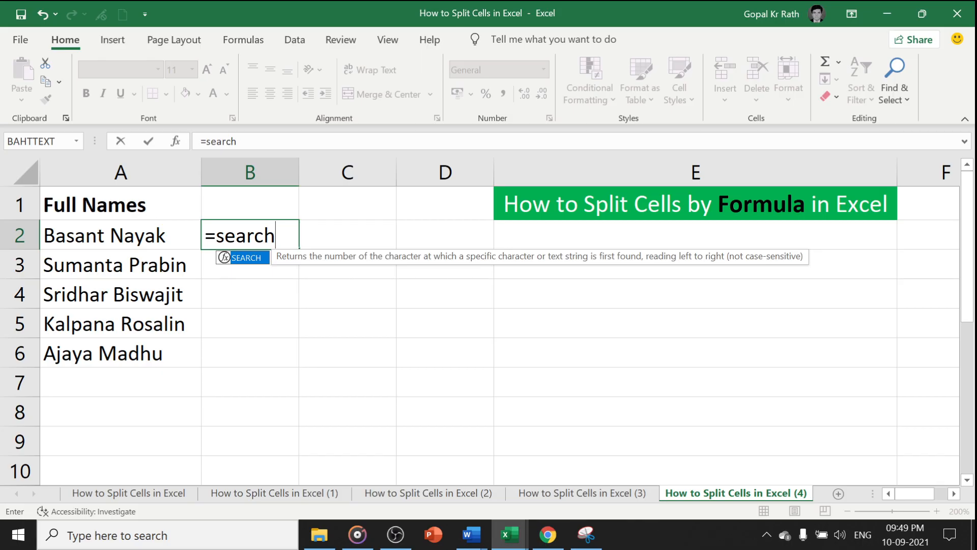
pyautogui.press('Tab')
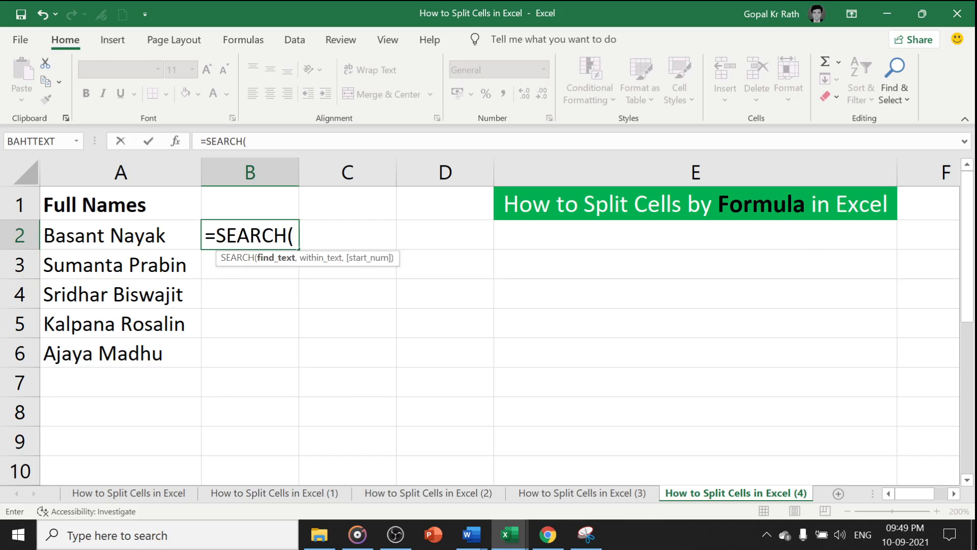
pyautogui.write('" ",')
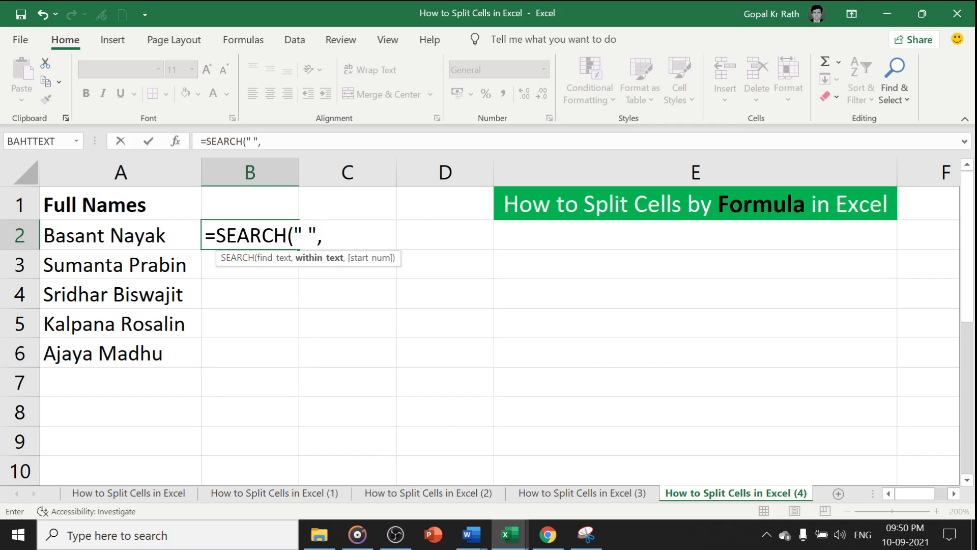
pyautogui.click(93, 237)
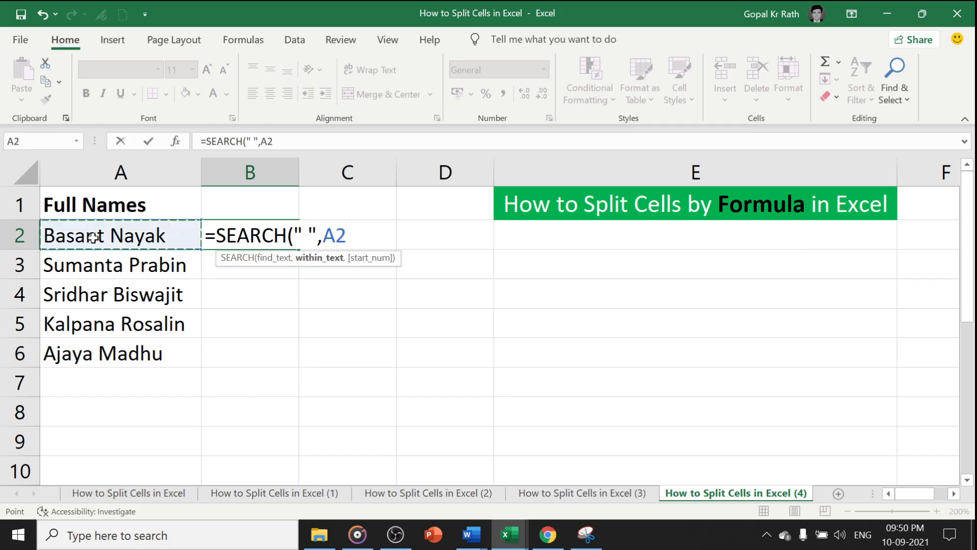
pyautogui.write(')')
pyautogui.press('Return')
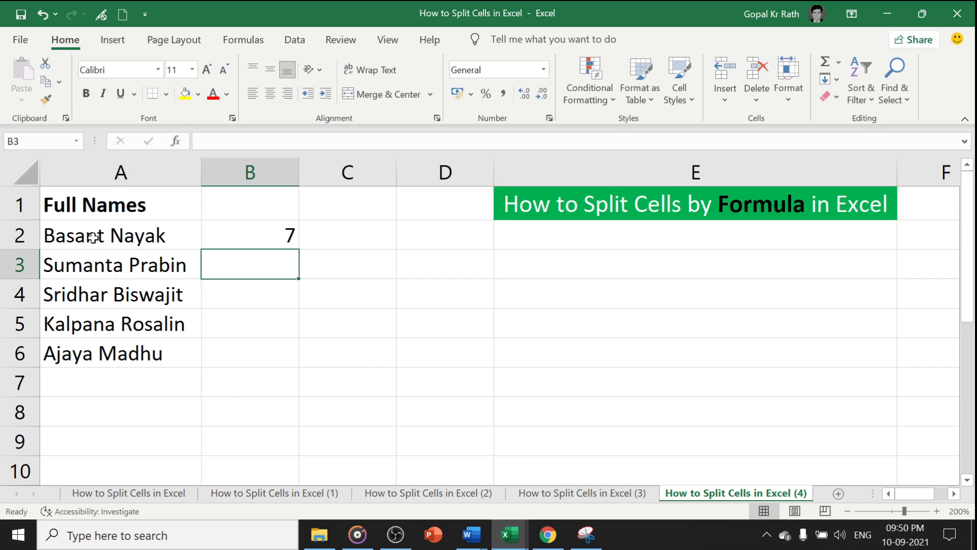
# - Wrap the formula in B2 in LEFT to extract the first name, making it =LEFT(A2,SEARCH(" ",A2)-1)
pyautogui.press('Up')
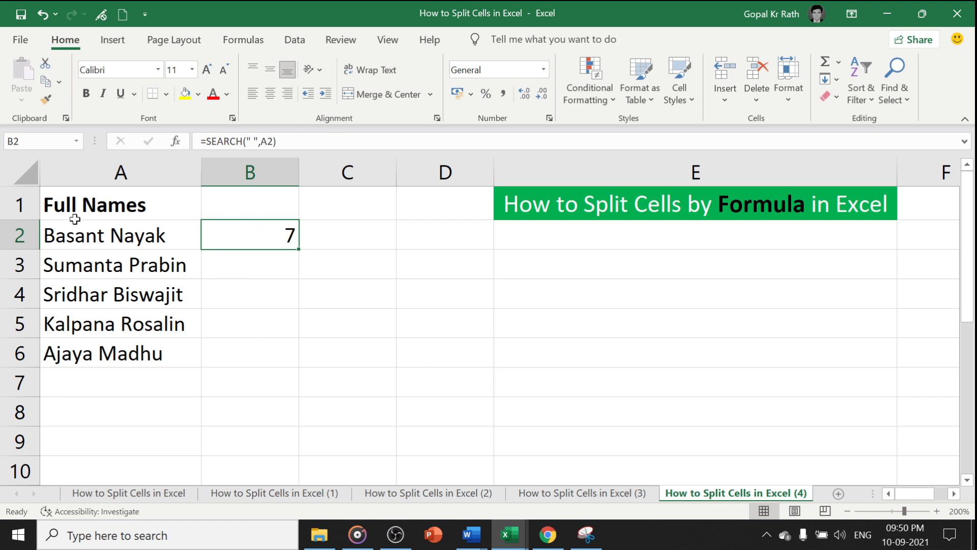
pyautogui.press('F2')
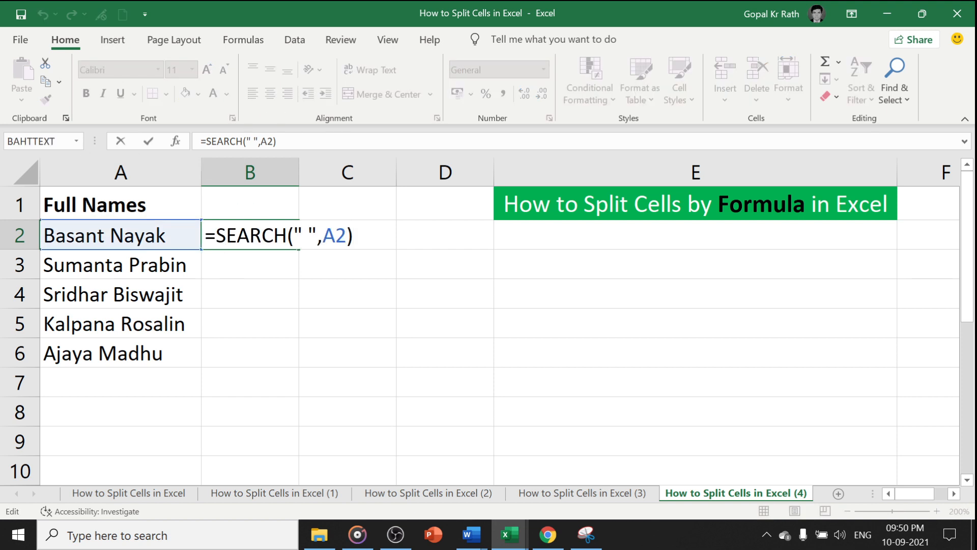
pyautogui.click(215, 235)
pyautogui.write('Left')
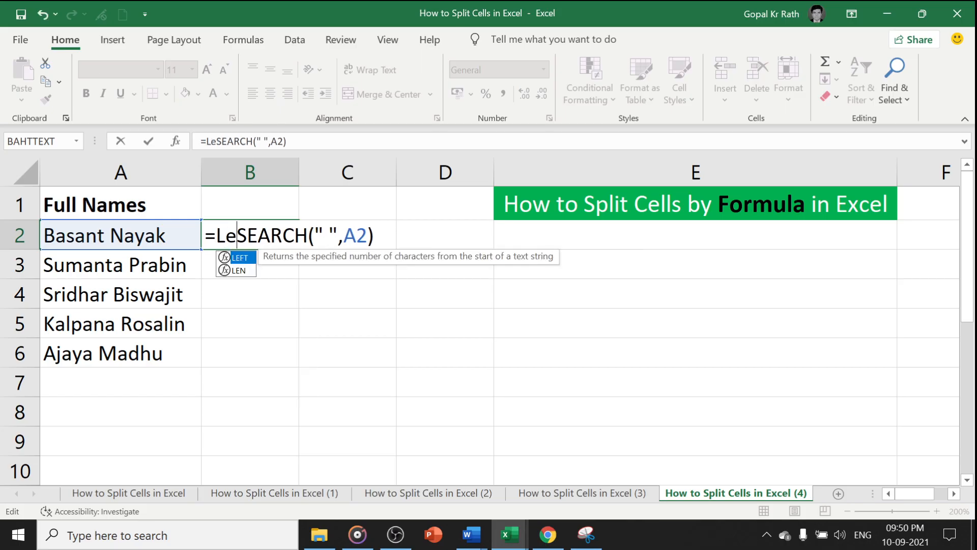
pyautogui.write('(')
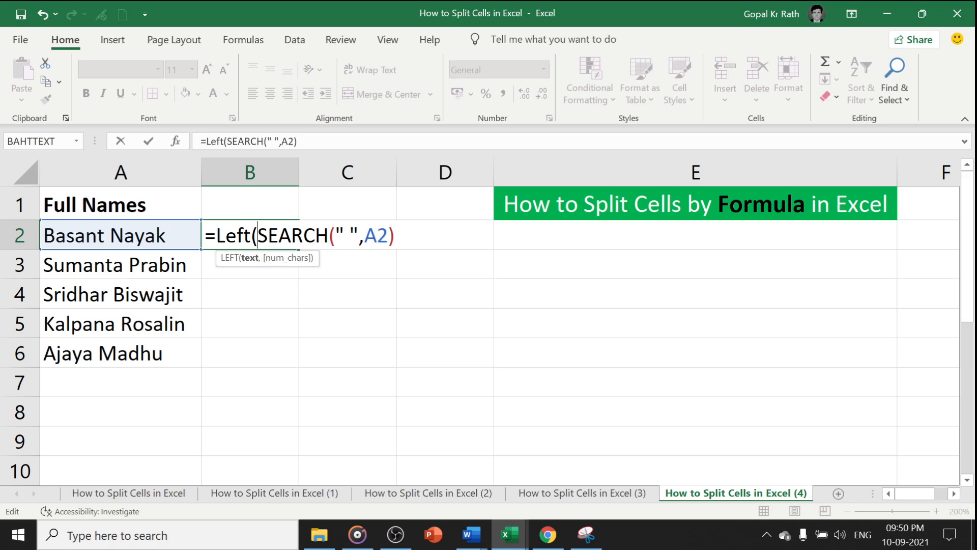
pyautogui.click(98, 235)
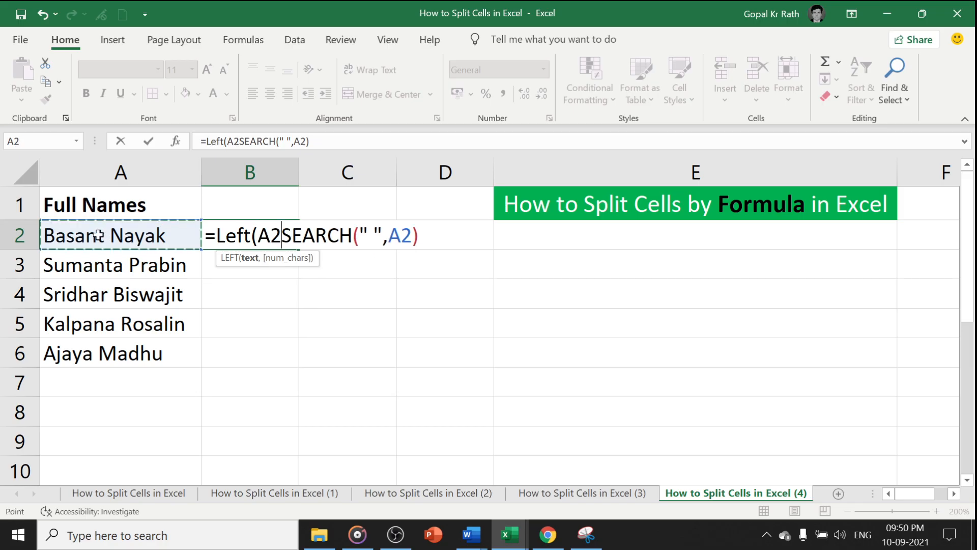
pyautogui.write(',')
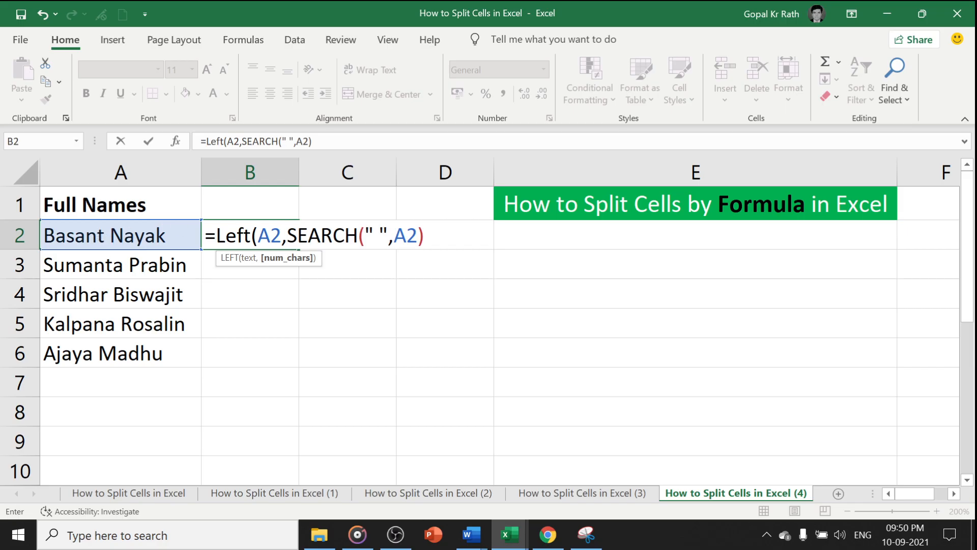
pyautogui.click(425, 236)
pyautogui.write('-1)')
pyautogui.press('Return')
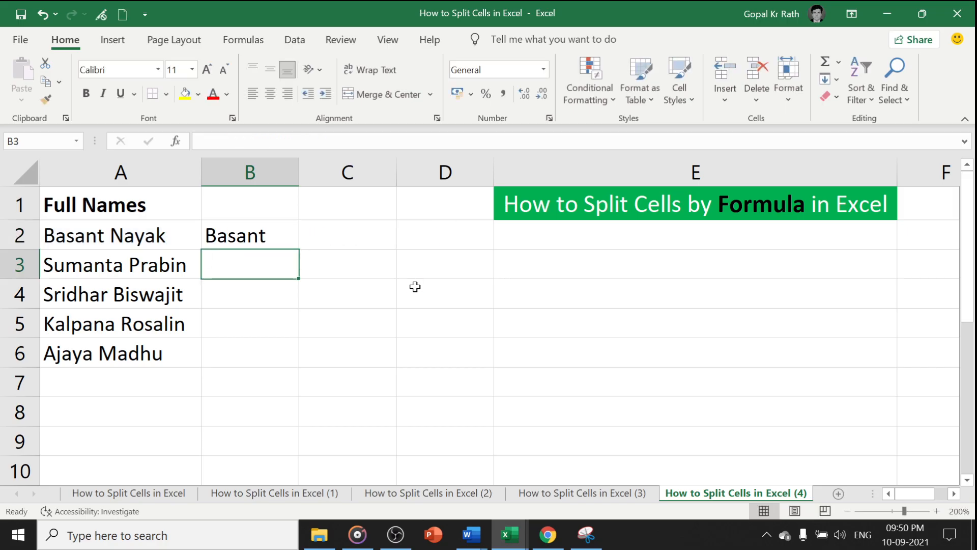
# - Fill the first-name formula from B2 down to B6
pyautogui.click(255, 233)
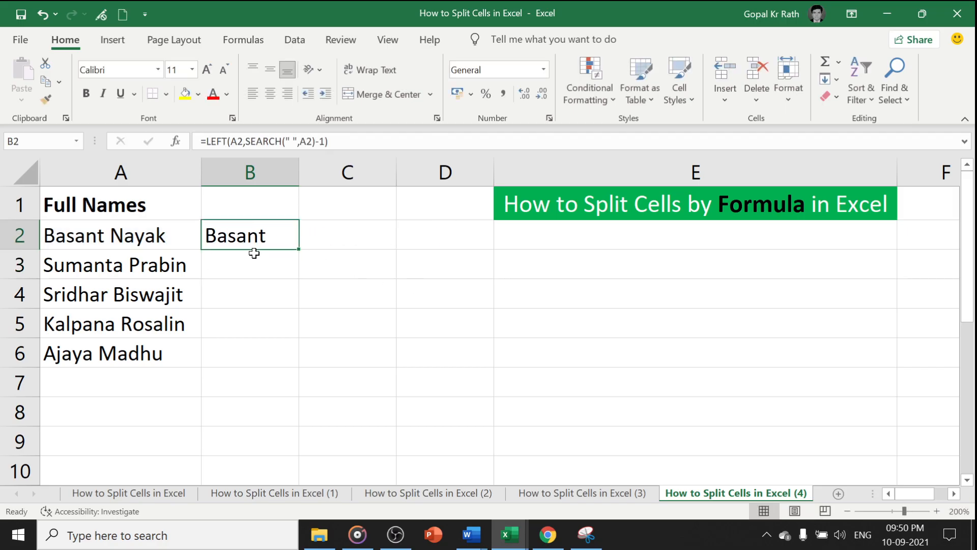
pyautogui.doubleClick(298, 249)
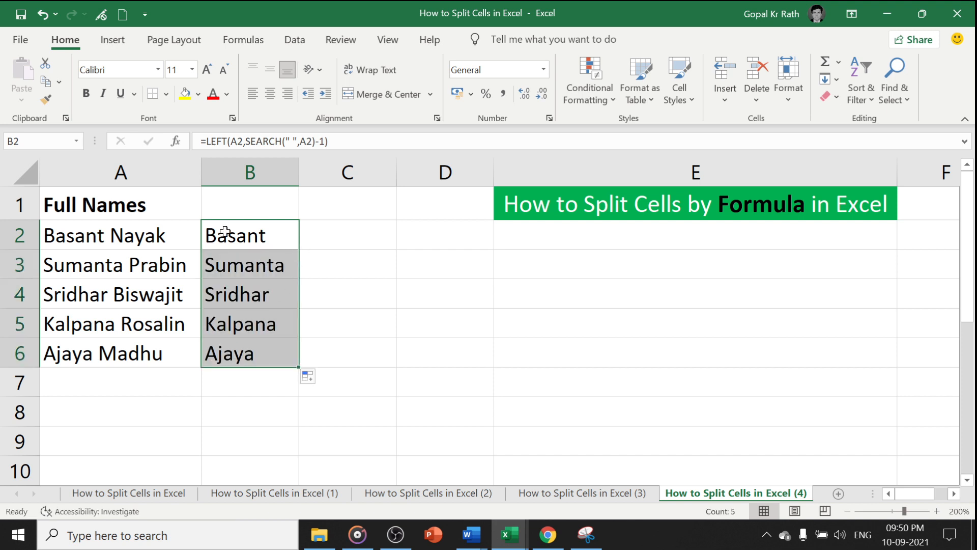
pyautogui.moveTo(225, 227); pyautogui.dragTo(234, 356)
# - Enter the formula =LEN(A2) in cell C2 to count the characters of the full name
pyautogui.click(342, 234)
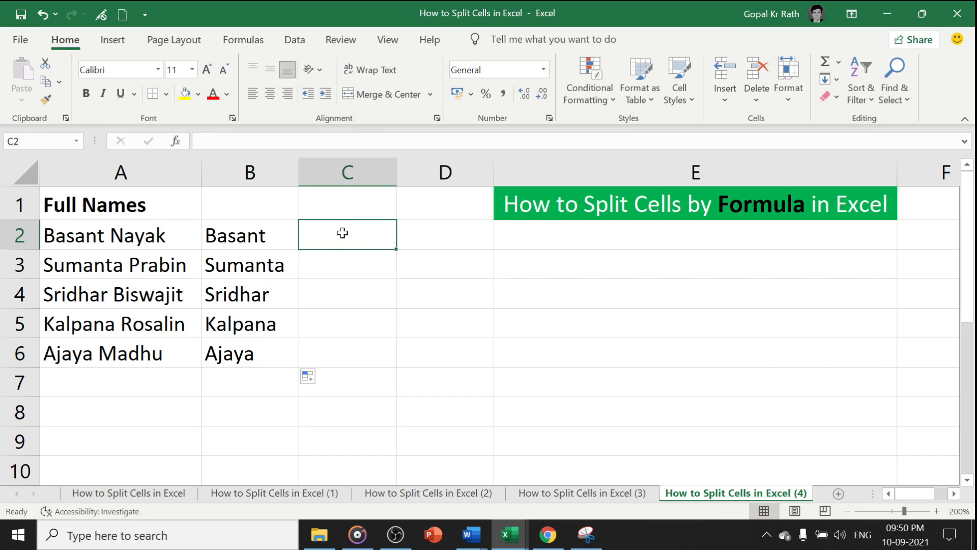
pyautogui.write('=len')
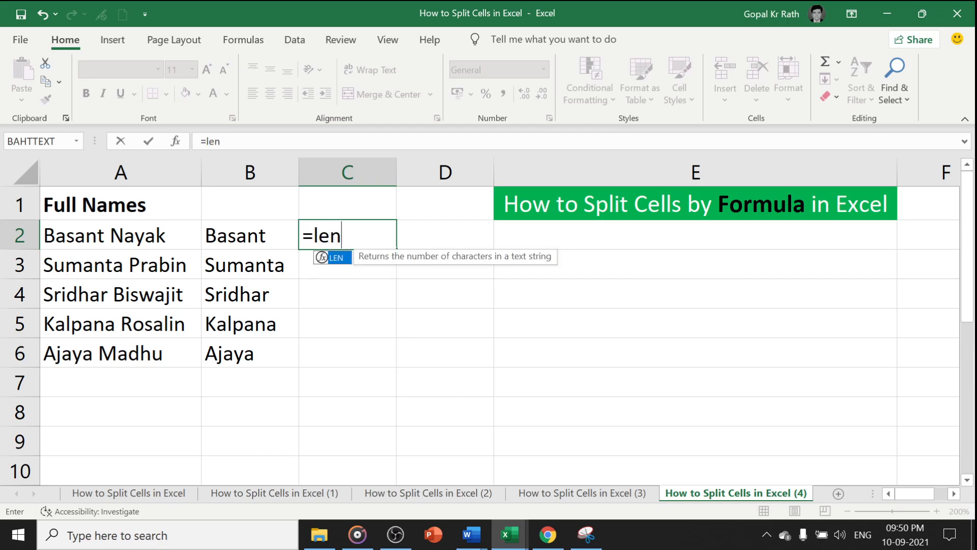
pyautogui.press('Tab')
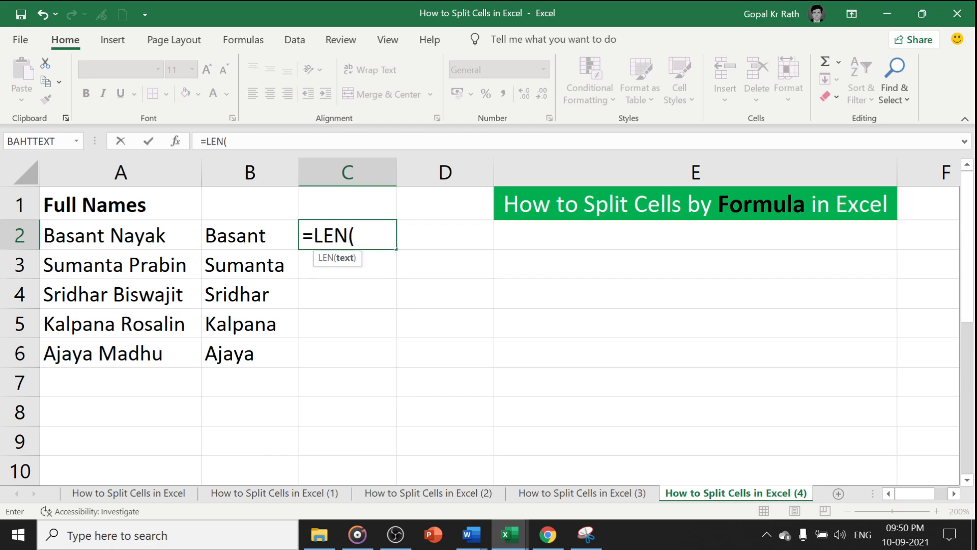
pyautogui.click(107, 237)
pyautogui.write(')')
pyautogui.press('Return')
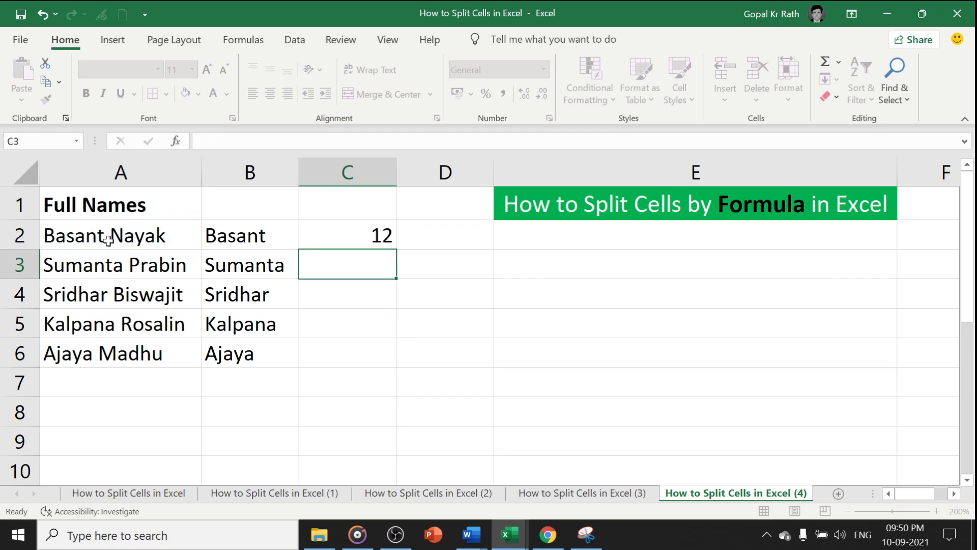
# - Copy the SEARCH part of B2's formula and subtract it in C2, making the formula =LEN(A2)-SEARCH(" ",A2)
pyautogui.click(354, 237)
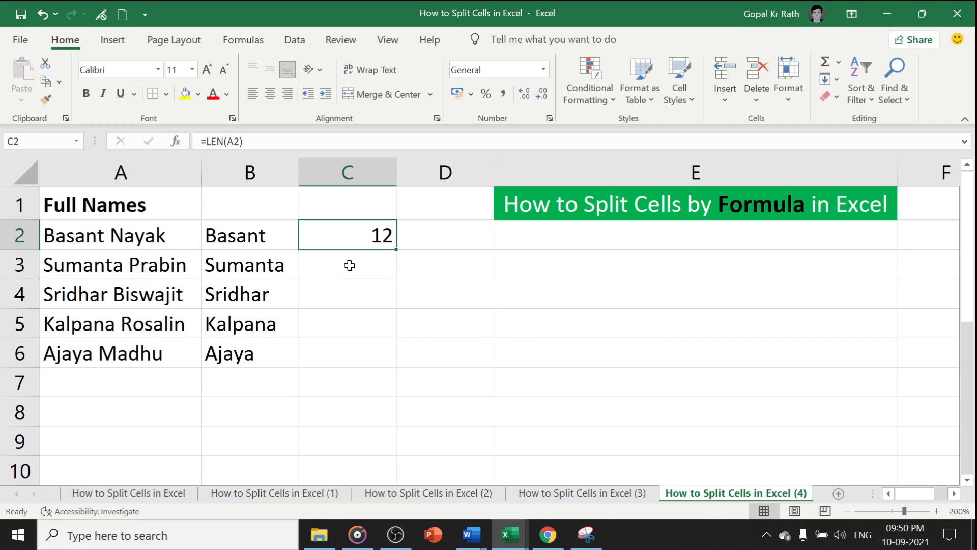
pyautogui.click(239, 235)
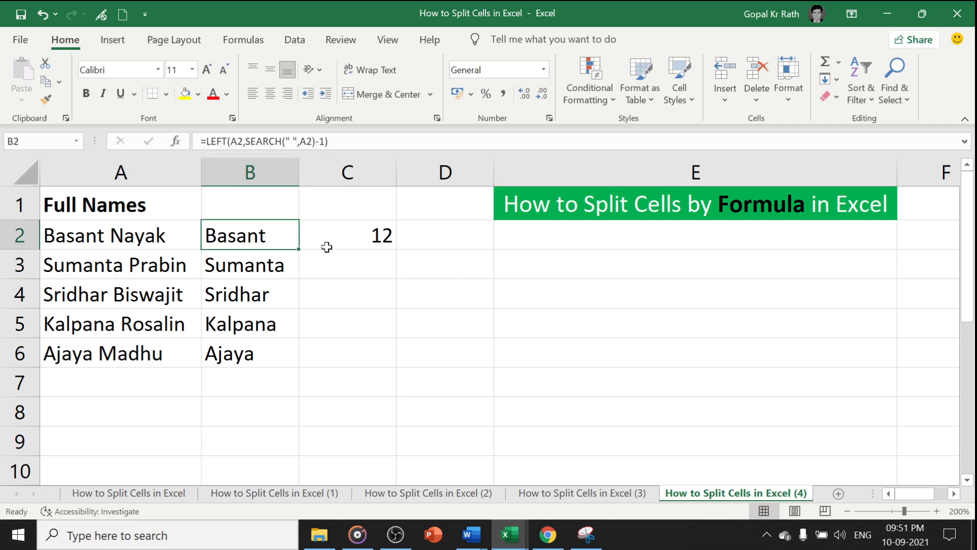
pyautogui.click(367, 236)
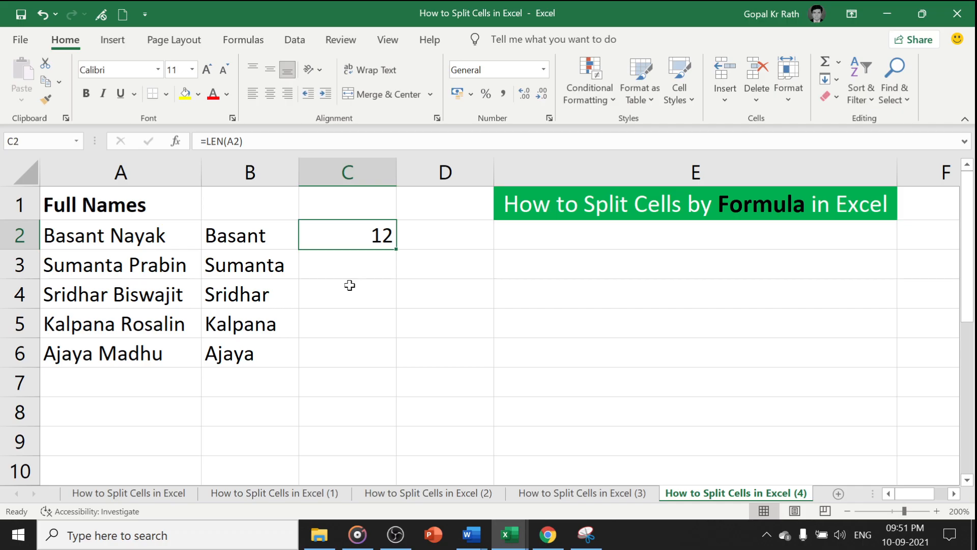
pyautogui.click(264, 242)
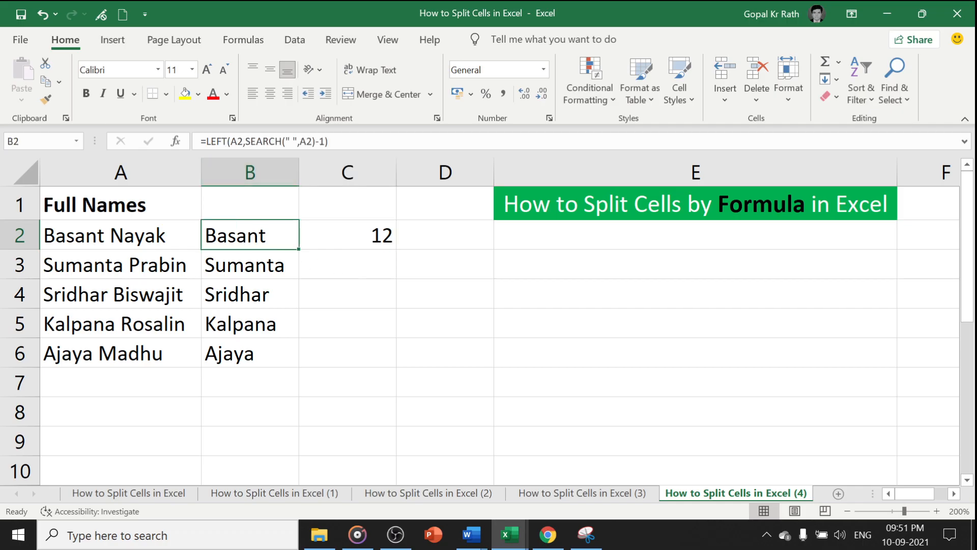
pyautogui.moveTo(245, 142); pyautogui.dragTo(316, 142)
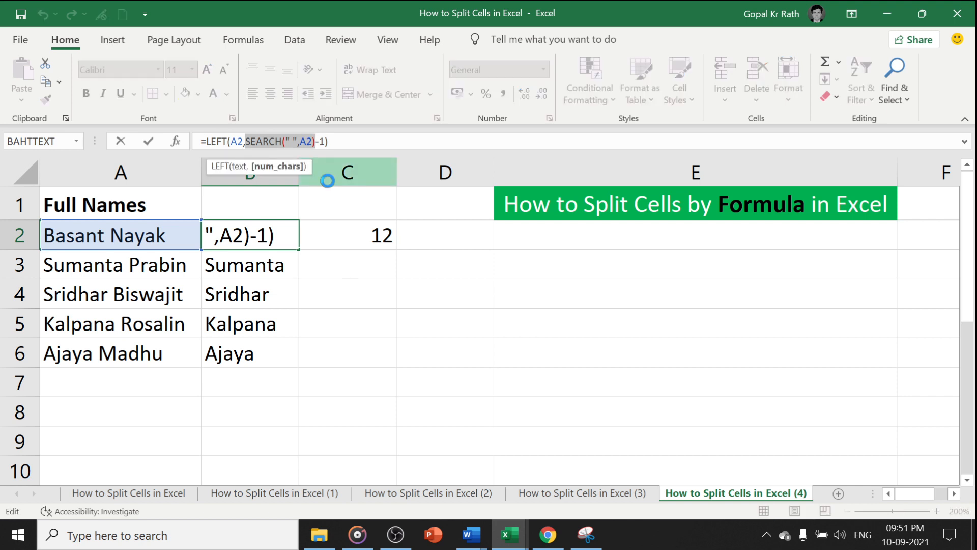
pyautogui.press('Escape')
pyautogui.click(374, 239)
pyautogui.doubleClick(374, 239)
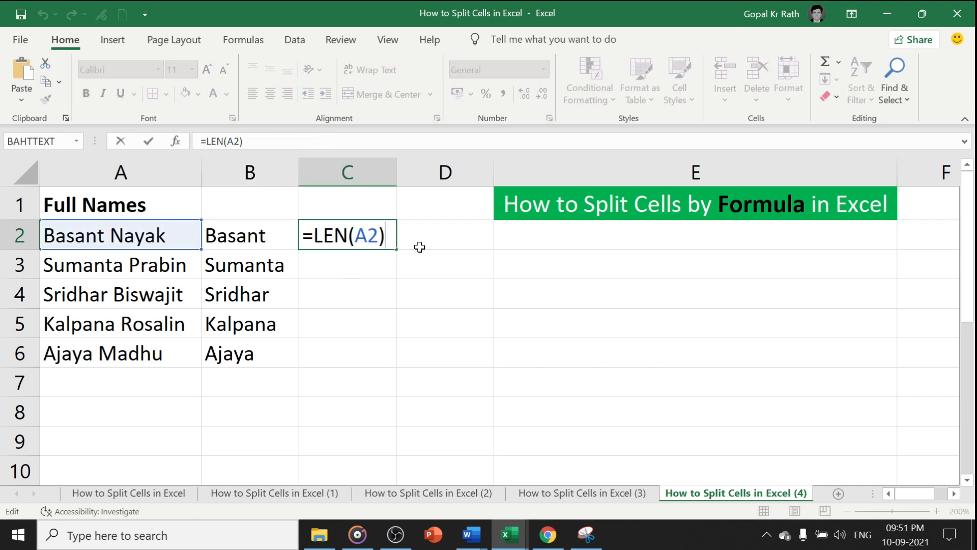
pyautogui.write('-')
pyautogui.hotkey('ctrl', 'v')
pyautogui.press('Return')
# - Wrap the formula in C2 in RIGHT to extract the last name, making it =RIGHT(A2,LEN(A2)-SEARCH(" ",A2))
pyautogui.press('Up')
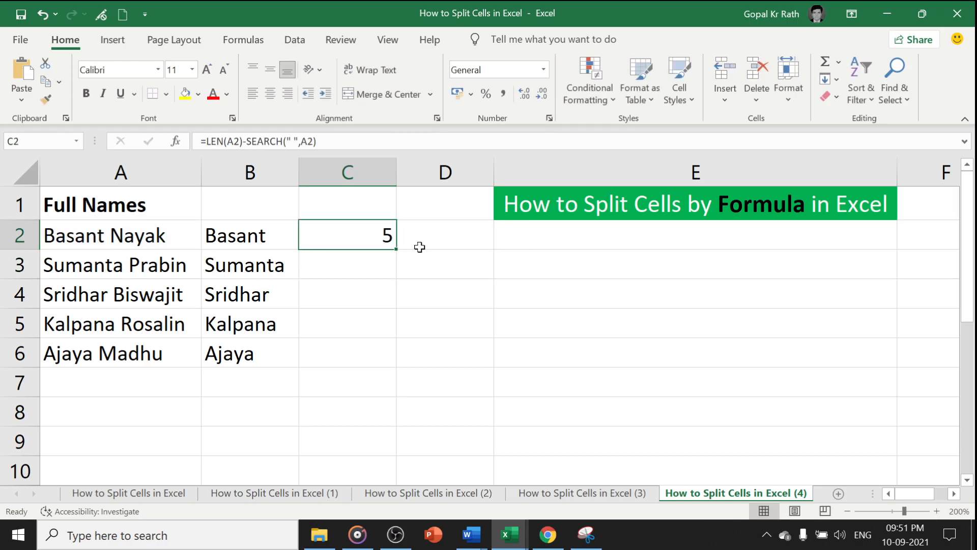
pyautogui.press('F2')
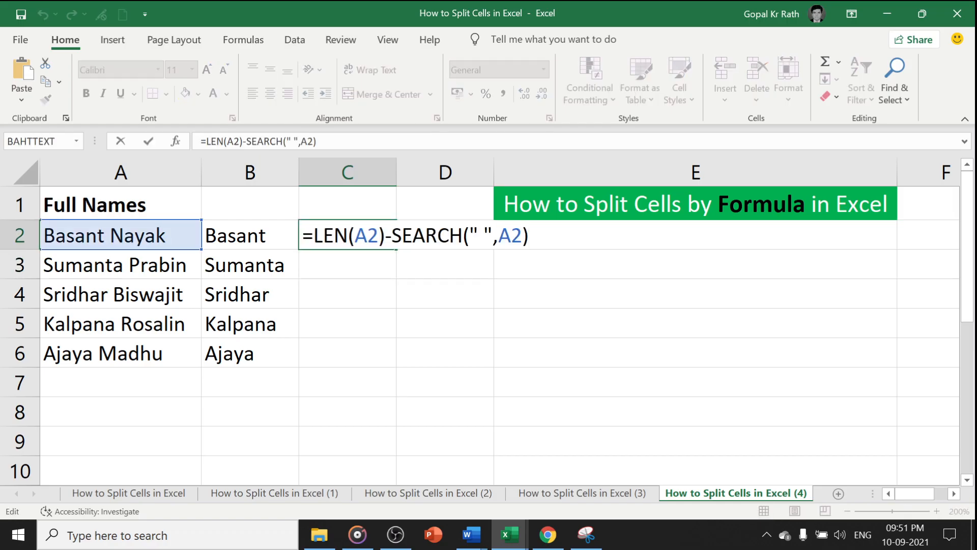
pyautogui.press('Home')
pyautogui.press('Right')
pyautogui.write('right')
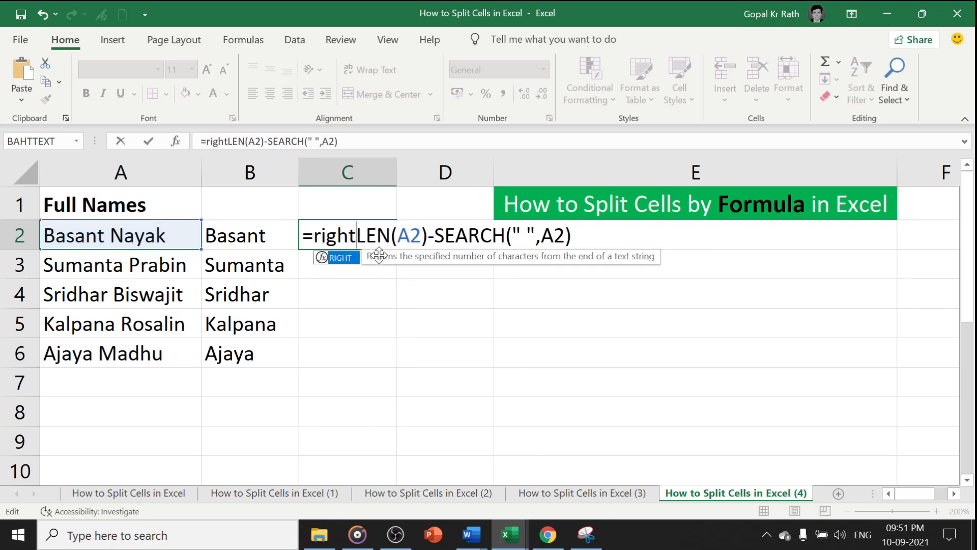
pyautogui.write('(')
pyautogui.click(138, 236)
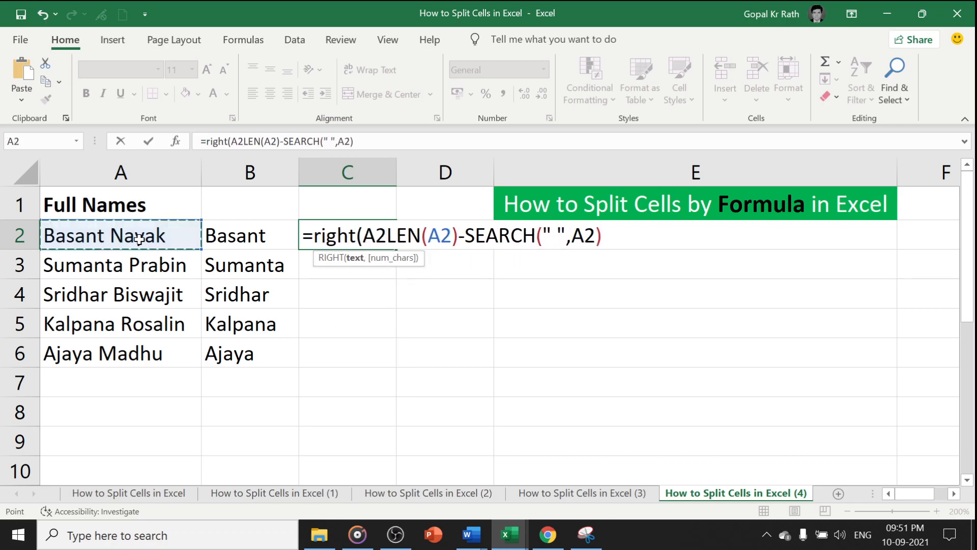
pyautogui.write(',')
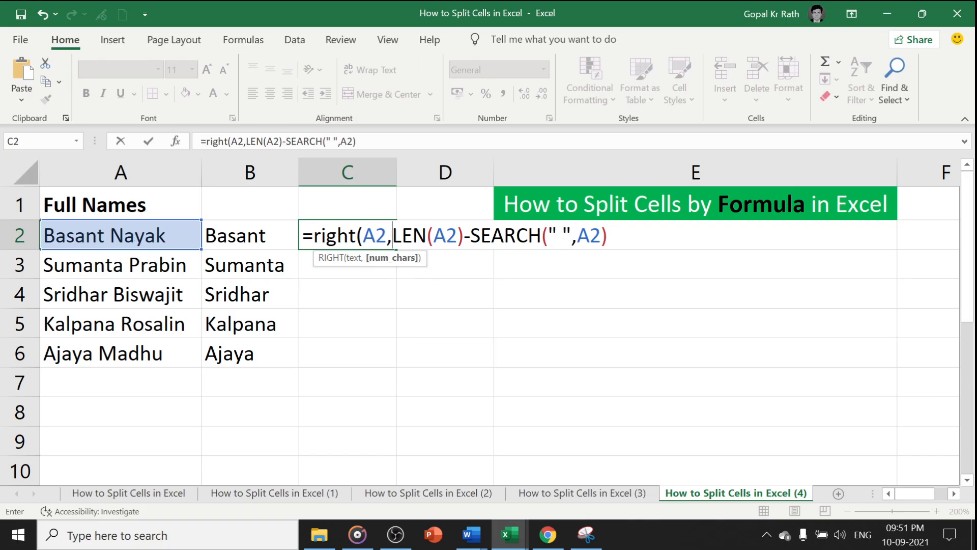
pyautogui.click(609, 236)
pyautogui.write(')')
pyautogui.press('Return')
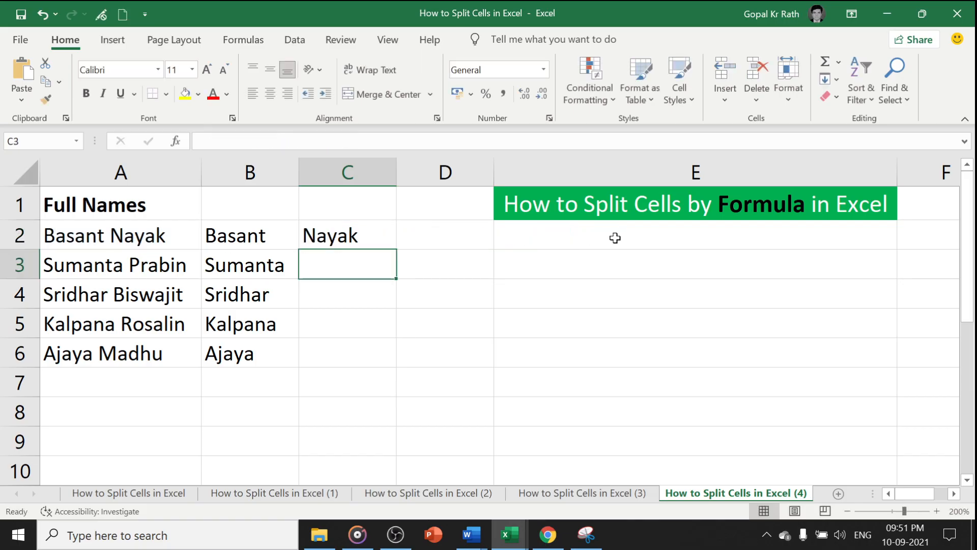
# - Fill the last-name formula from C2 down to C6
pyautogui.click(371, 234)
pyautogui.doubleClick(395, 249)
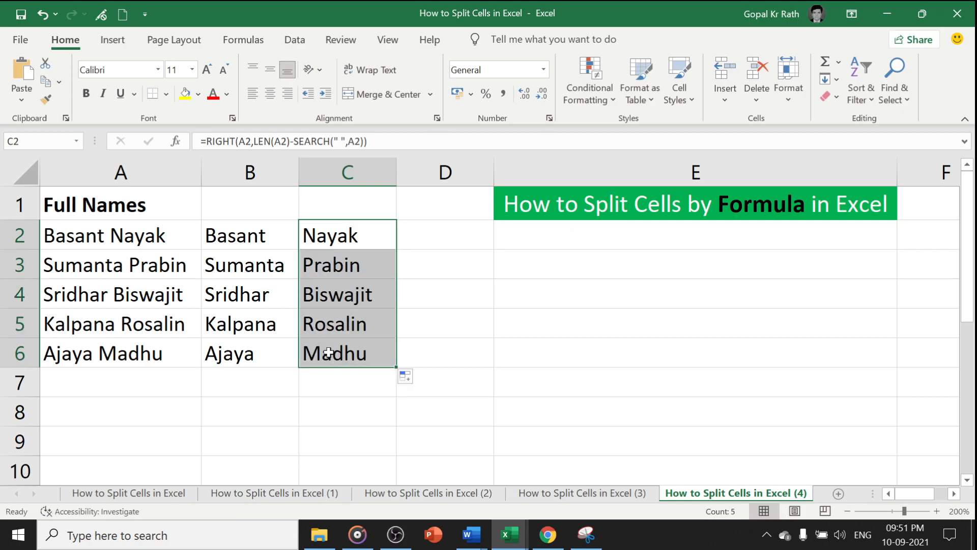
pyautogui.click(359, 352)
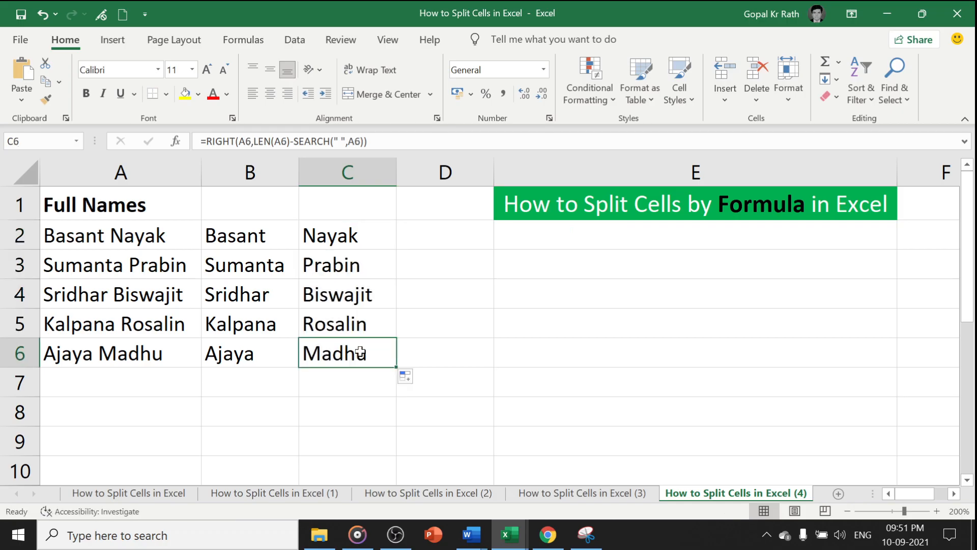